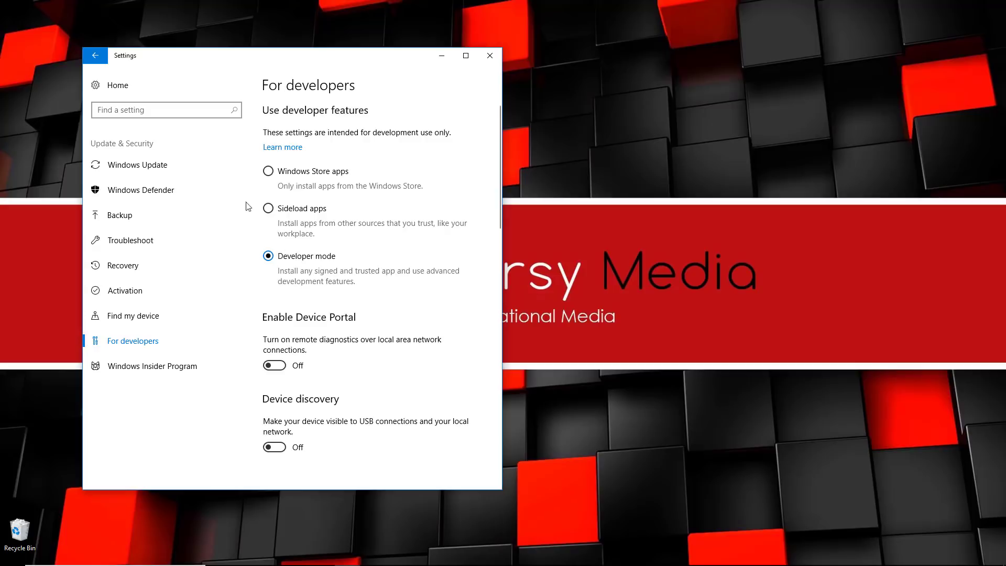
Step: Close the Settings window and open the Windows features list from the Programs section of Control Panel
{"action": "left_click", "coordinate": [95, 58]}
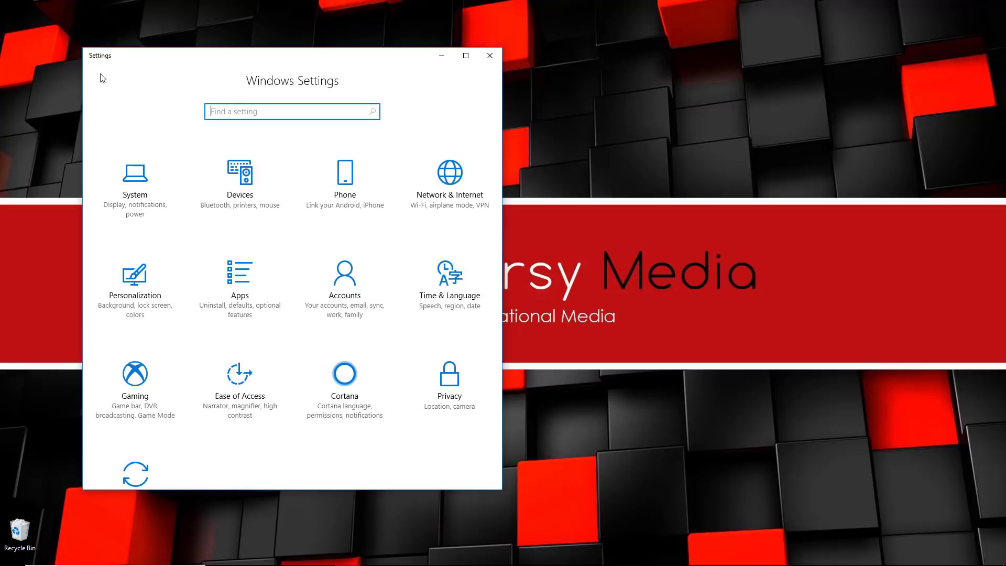
{"action": "left_click", "coordinate": [489, 55]}
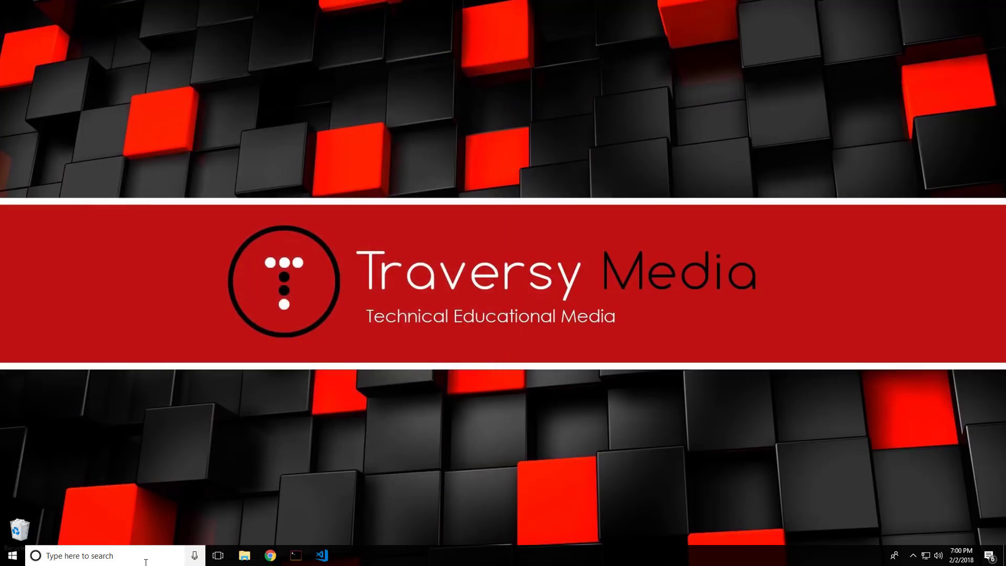
{"action": "left_click", "coordinate": [140, 555]}
{"action": "type", "text": "co"}
{"action": "key", "text": "Return"}
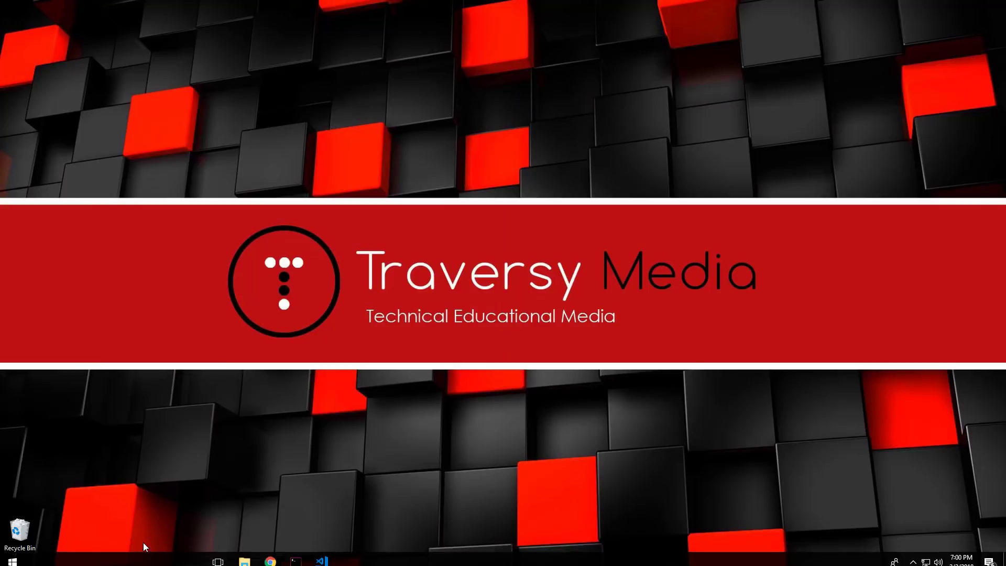
{"action": "left_click", "coordinate": [276, 255]}
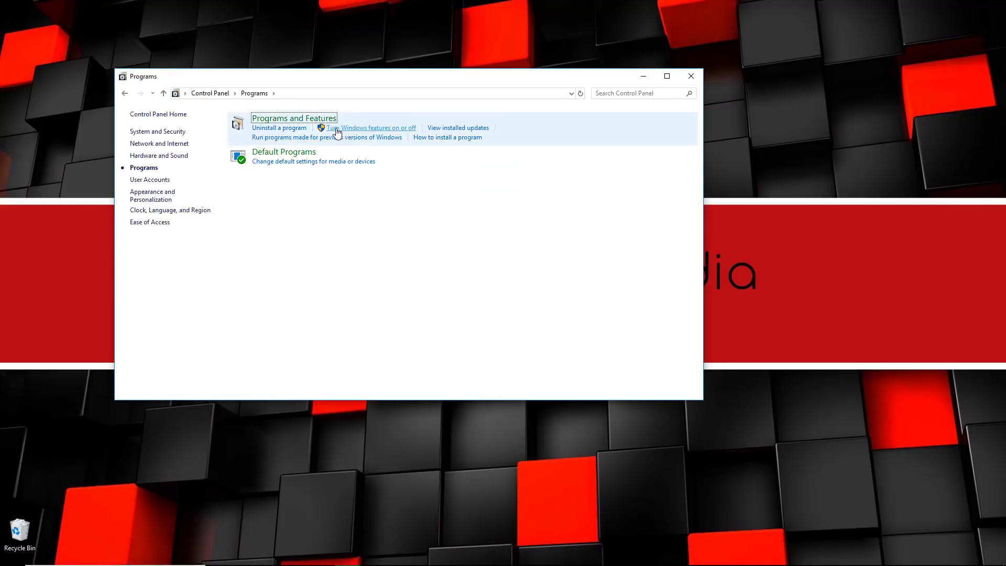
{"action": "left_click", "coordinate": [388, 130]}
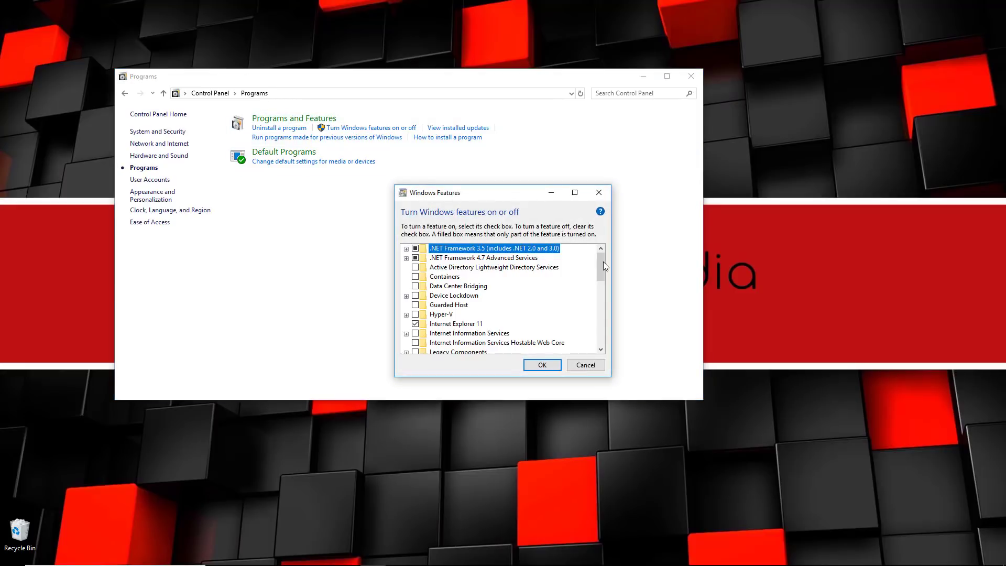
Step: Turn on the Windows Subsystem for Linux feature and restart the PC to finish installing it
{"action": "left_click_drag", "start_coordinate": [603, 262], "coordinate": [597, 341]}
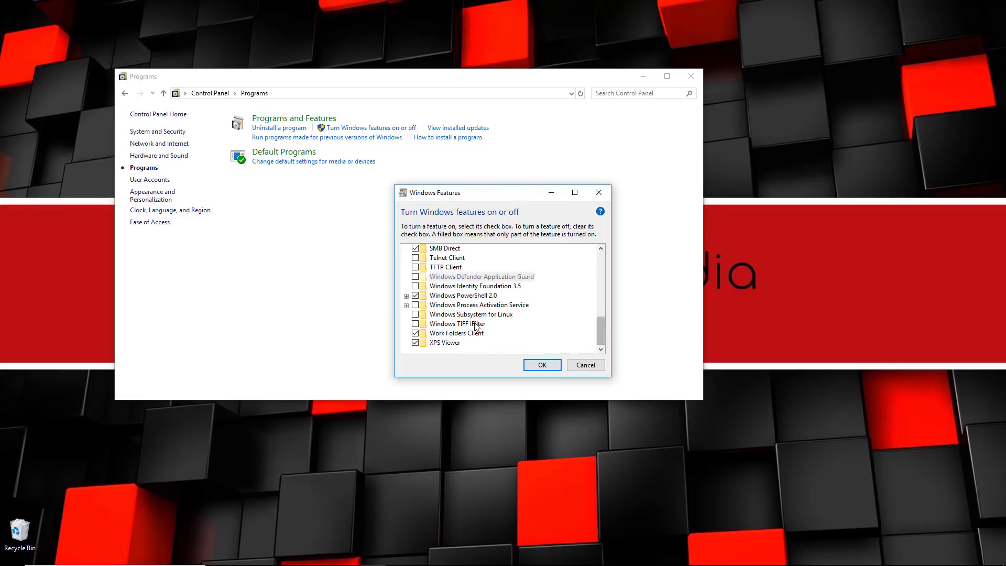
{"action": "left_click", "coordinate": [415, 315]}
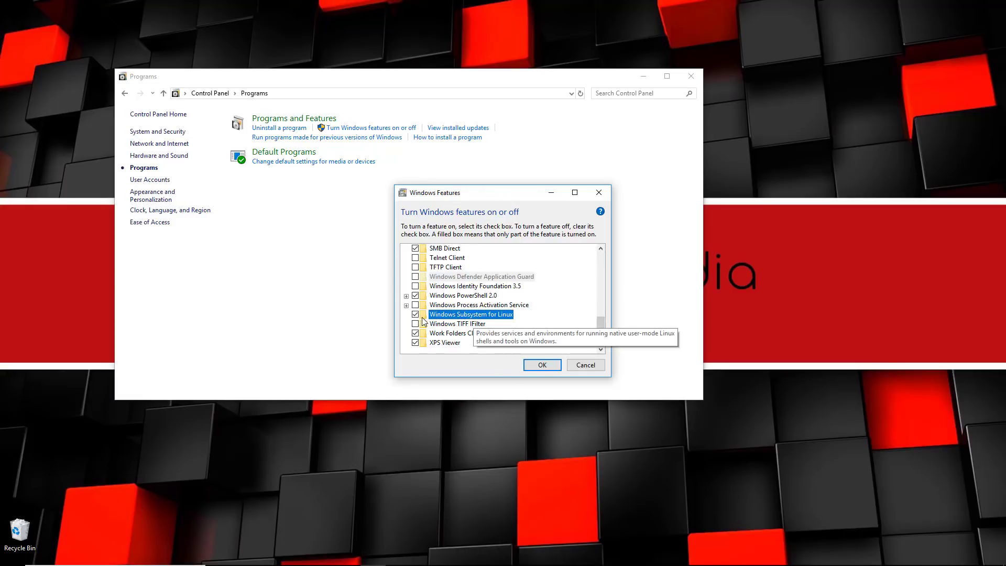
{"action": "left_click", "coordinate": [542, 365]}
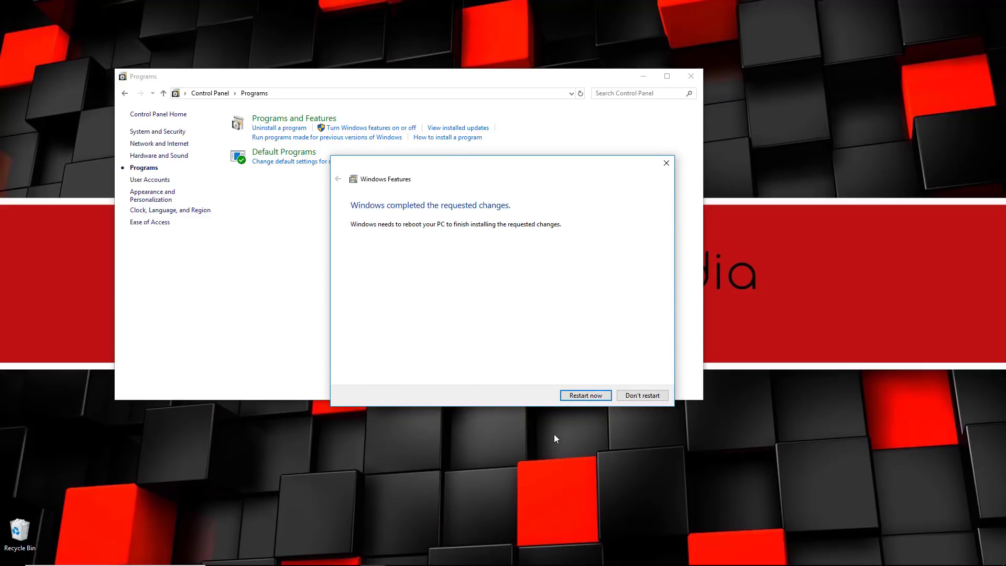
{"action": "left_click", "coordinate": [581, 396]}
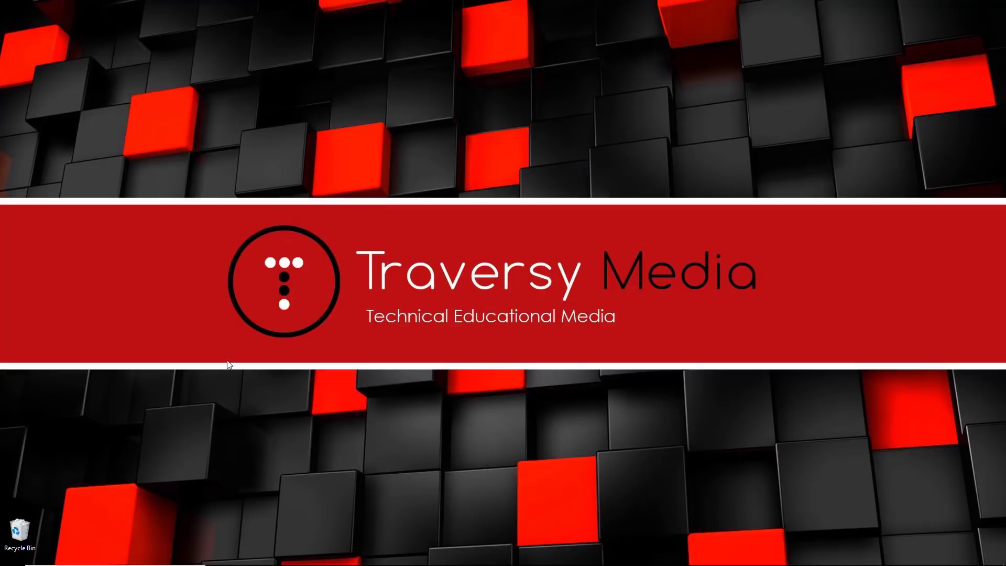
Step: Run bash from the Windows search to check for an installed Linux distribution, and dismiss its console
{"action": "left_click", "coordinate": [134, 558]}
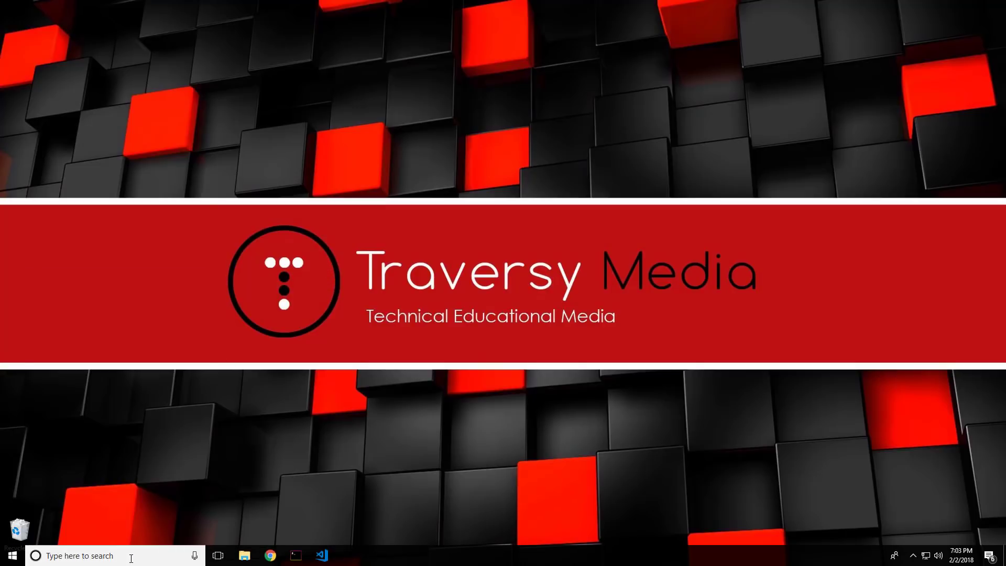
{"action": "type", "text": "bash"}
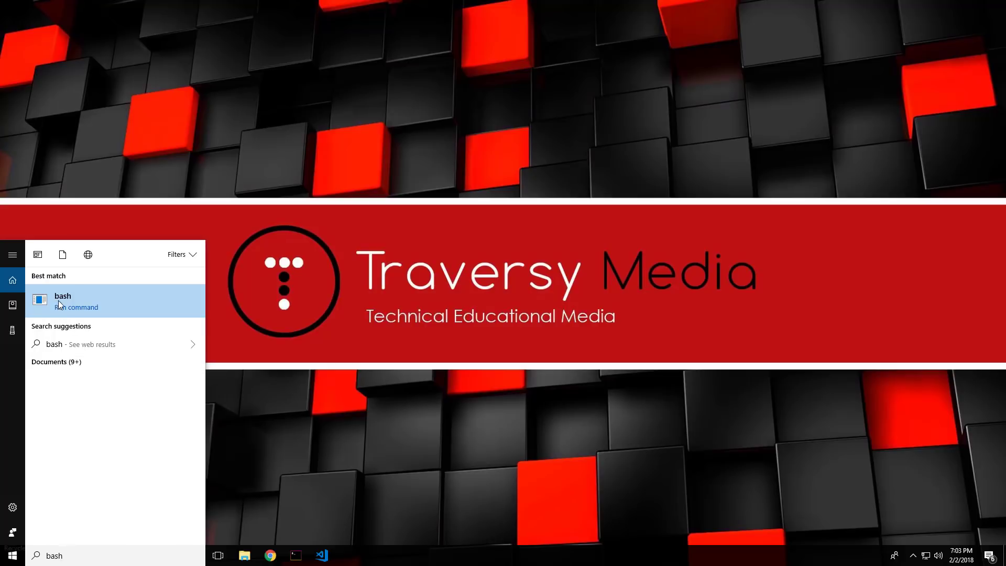
{"action": "left_click", "coordinate": [92, 305]}
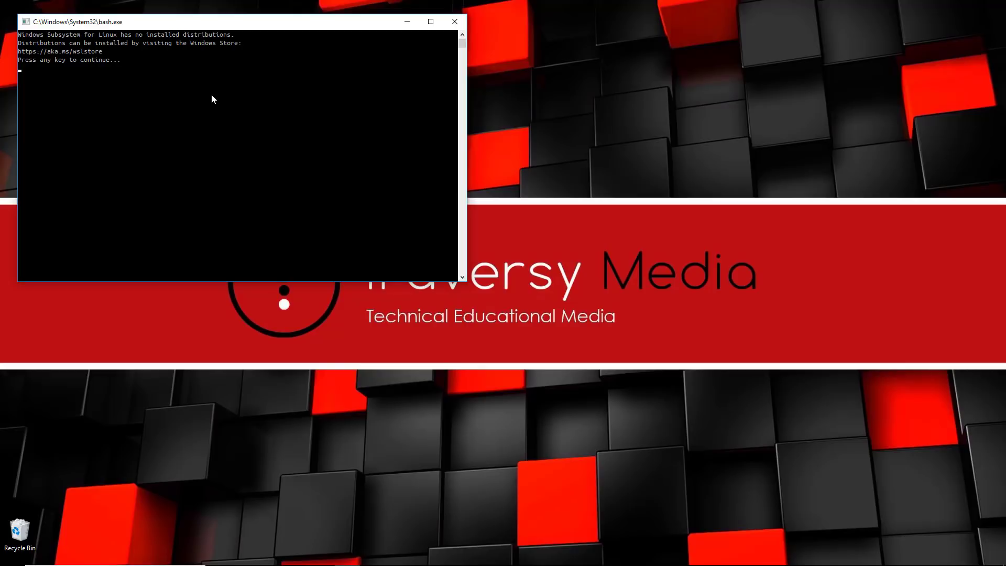
{"action": "left_click", "coordinate": [181, 105]}
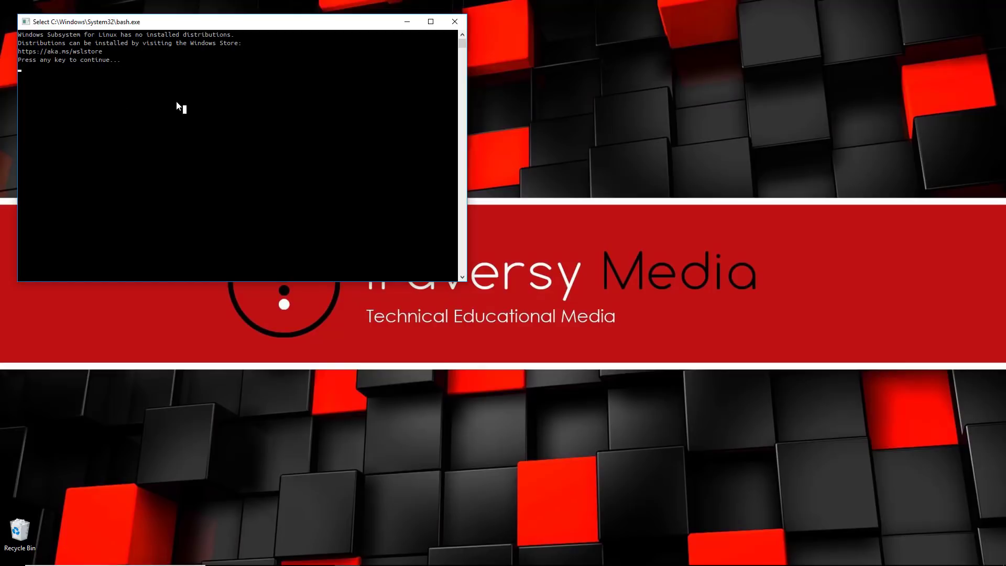
{"action": "key", "text": "Escape"}
{"action": "key", "text": "Return"}
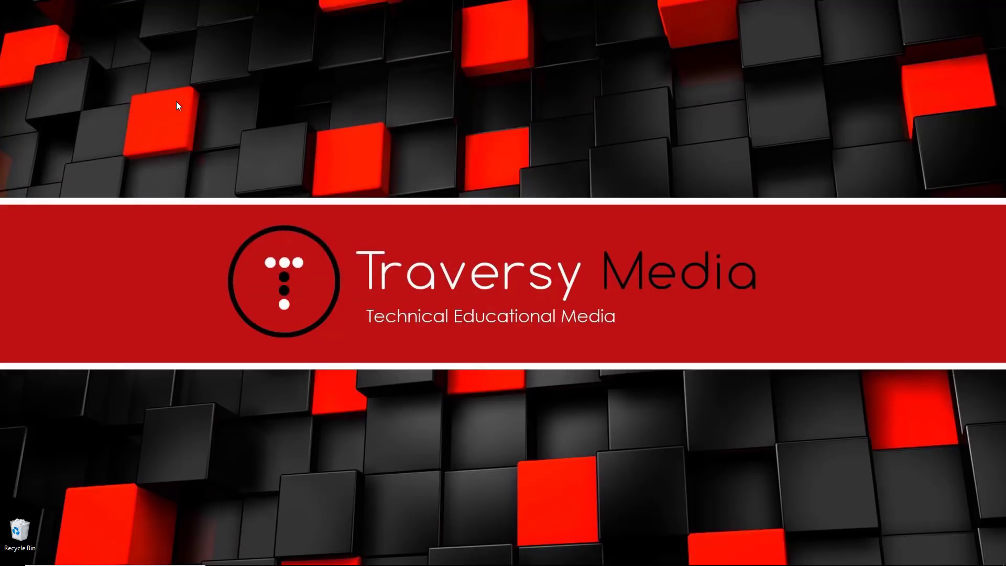
Step: Switch to Microsoft Store and search it for ubuntu
{"action": "left_click", "coordinate": [89, 557]}
{"action": "type", "text": "store"}
{"action": "key", "text": "Return"}
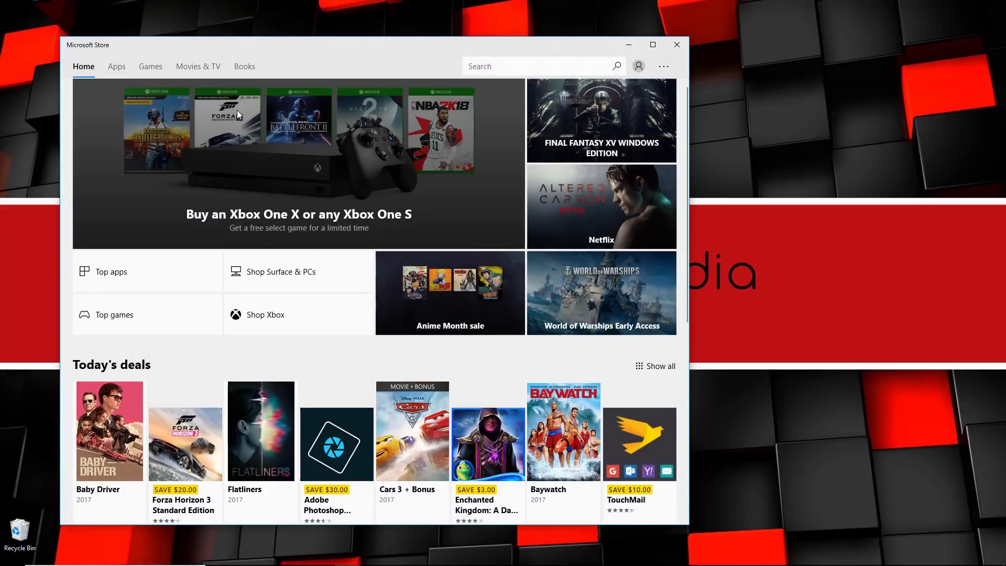
{"action": "left_click", "coordinate": [502, 66]}
{"action": "type", "text": "ubuntu"}
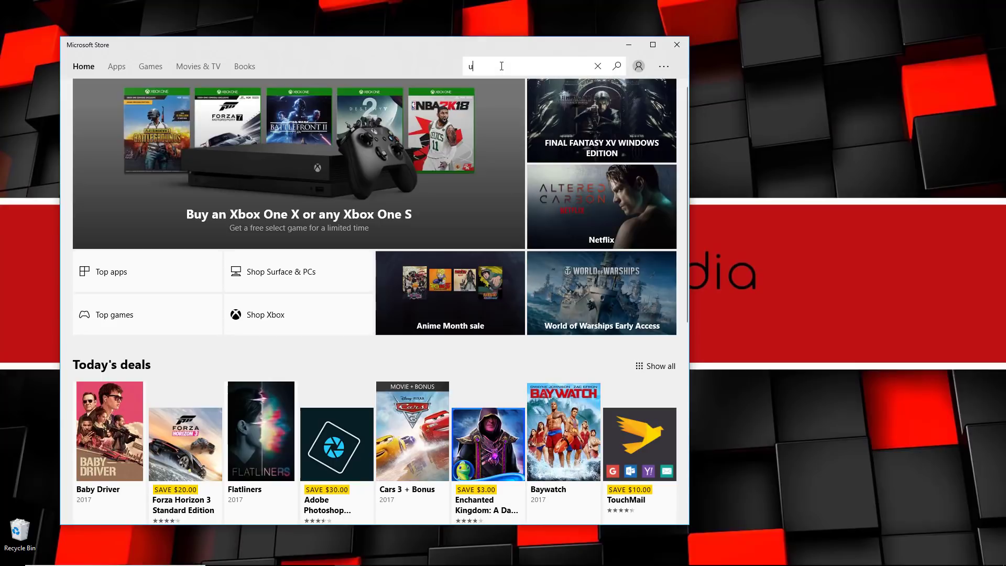
{"action": "key", "text": "Return"}
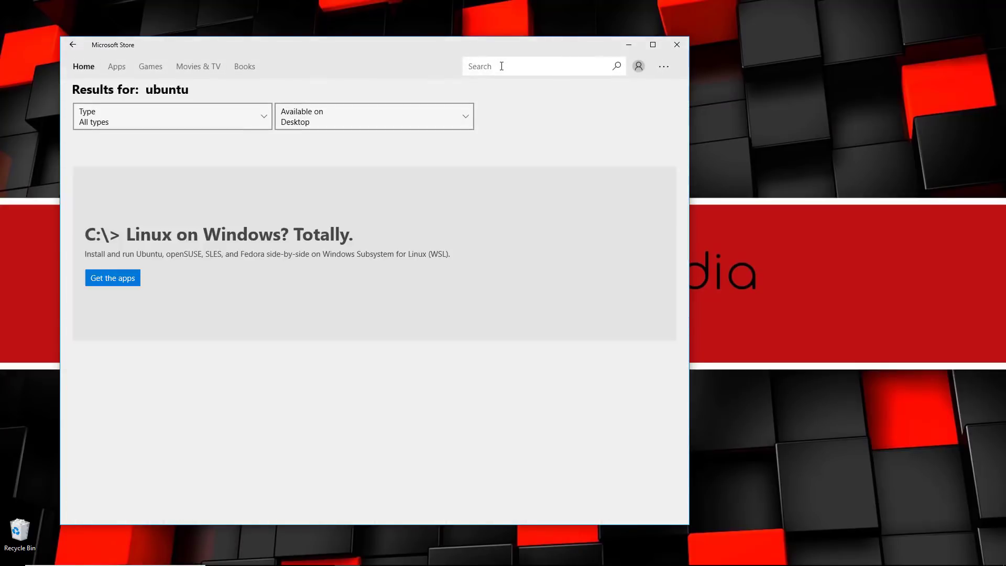
Step: Install the free Ubuntu app by Canonical Group Limited from the search results
{"action": "scroll", "coordinate": [277, 251], "scroll_direction": "down", "scroll_amount": 5}
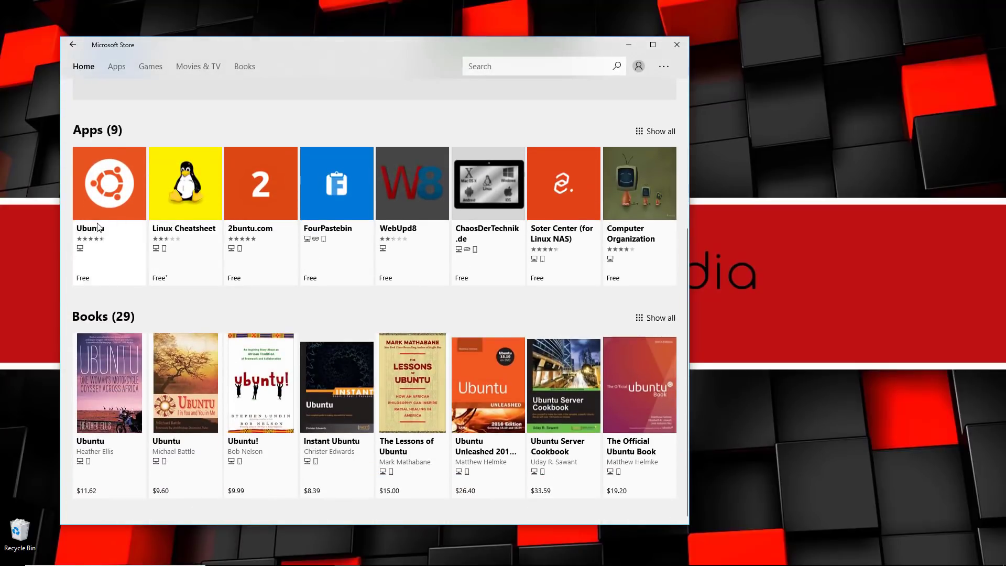
{"action": "left_click", "coordinate": [107, 200]}
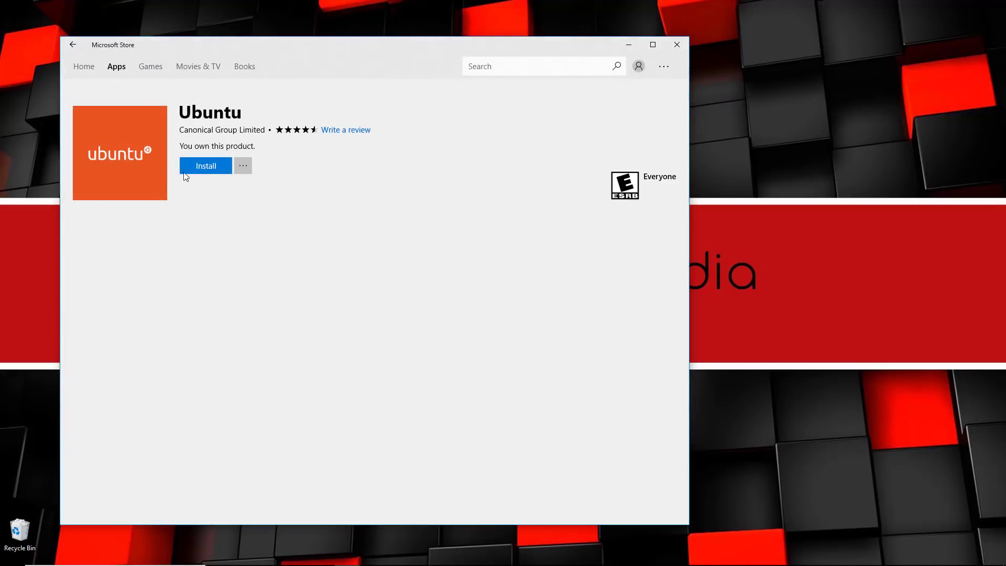
{"action": "left_click", "coordinate": [214, 166]}
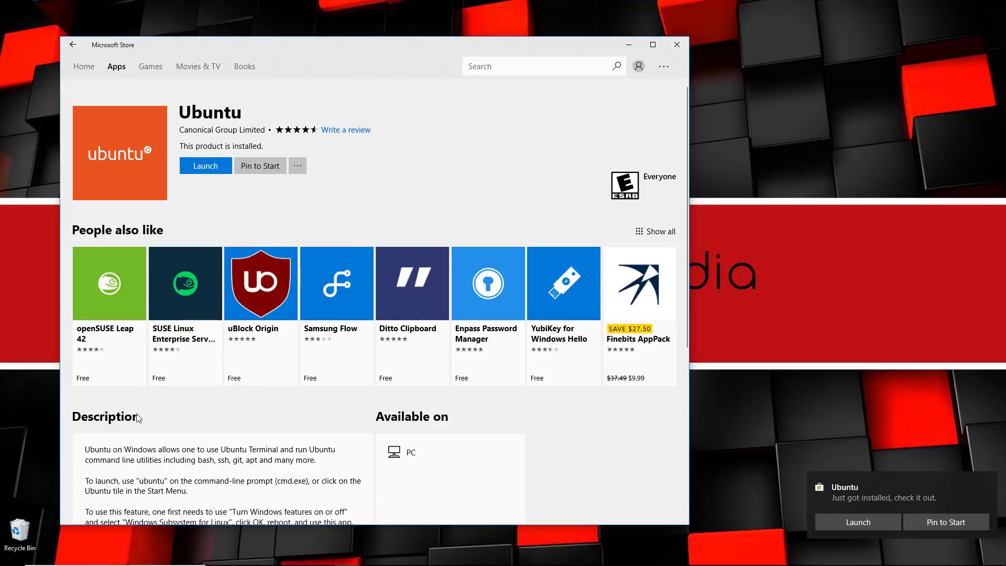
Step: Launch the newly installed Ubuntu app from its store page
{"action": "scroll", "coordinate": [131, 414], "scroll_direction": "down", "scroll_amount": 4}
{"action": "scroll", "coordinate": [169, 407], "scroll_direction": "up", "scroll_amount": 4}
{"action": "scroll", "coordinate": [264, 416], "scroll_direction": "down", "scroll_amount": 1}
{"action": "scroll", "coordinate": [272, 325], "scroll_direction": "up", "scroll_amount": 1}
{"action": "left_click", "coordinate": [209, 176]}
{"action": "left_click", "coordinate": [262, 213]}
{"action": "left_click", "coordinate": [161, 136]}
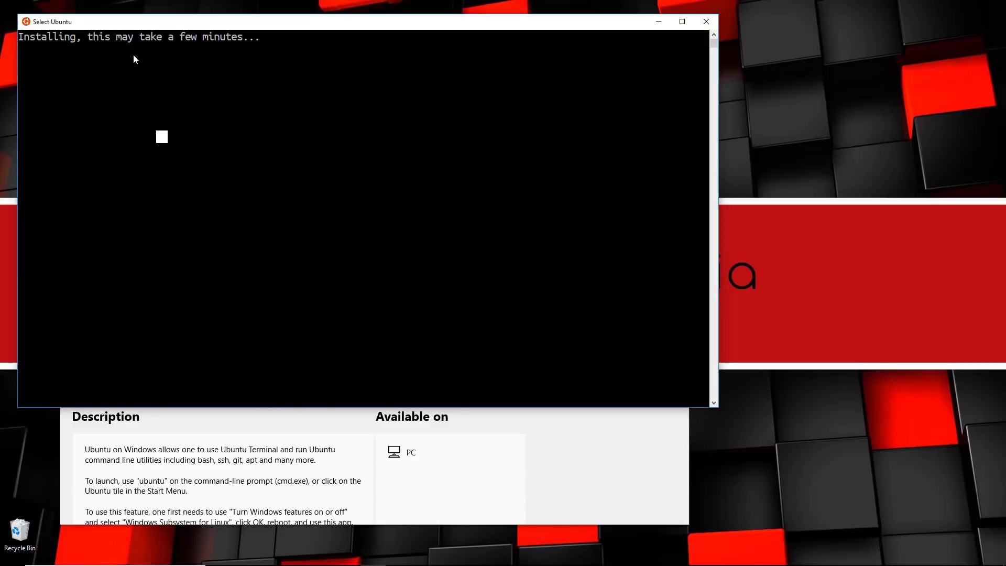
Step: Close the Microsoft Store window and clear the text selection in the Ubuntu console so its setup can continue
{"action": "left_click", "coordinate": [354, 99]}
{"action": "left_click", "coordinate": [643, 416]}
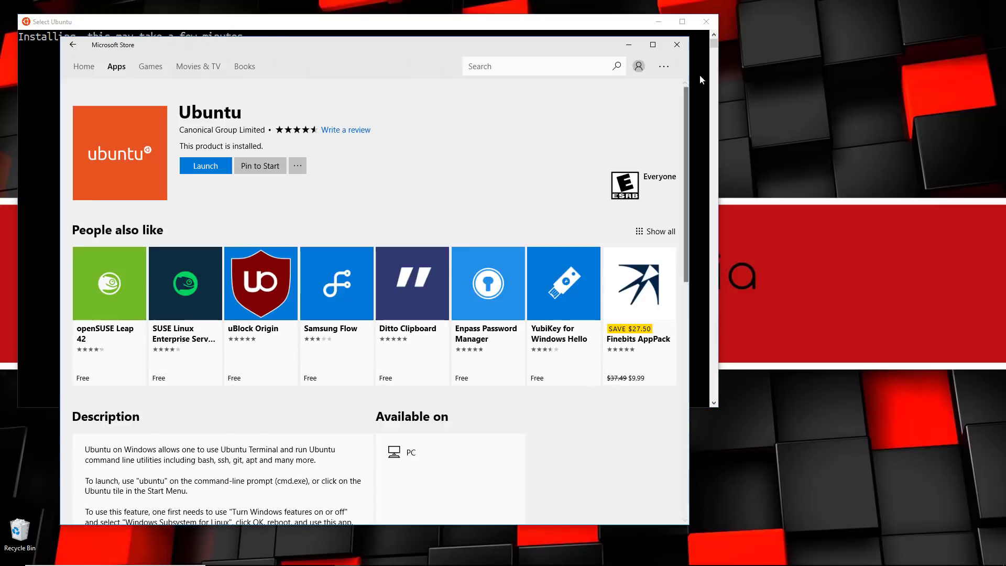
{"action": "left_click", "coordinate": [685, 12]}
{"action": "left_click", "coordinate": [453, 50]}
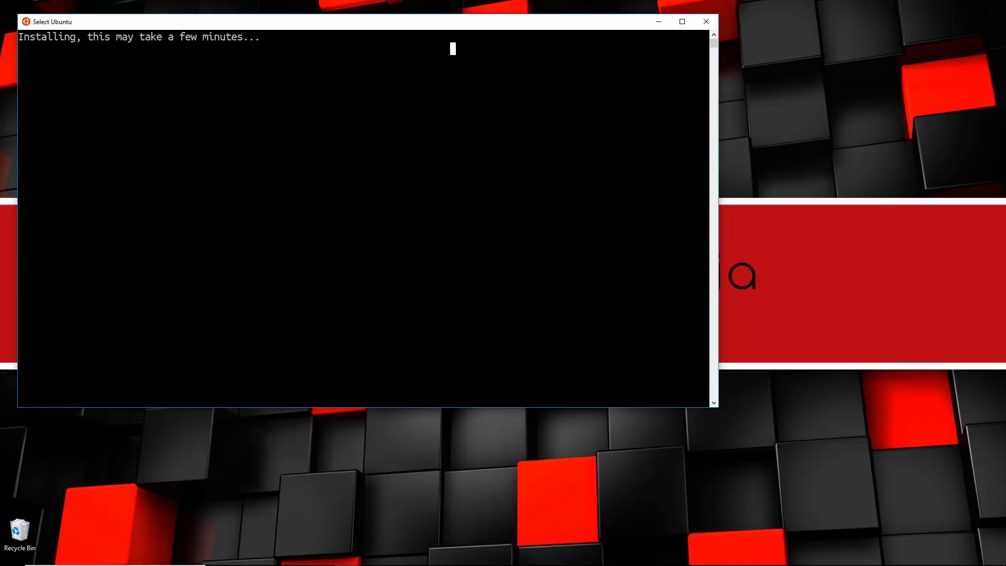
{"action": "key", "text": "Escape"}
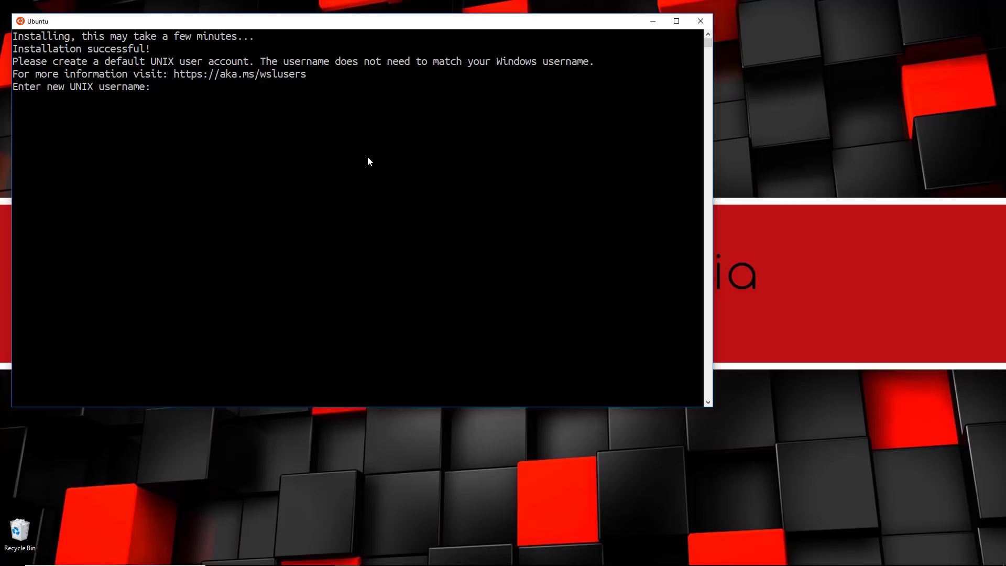
Step: Create the default UNIX account by entering a username, then entering and retyping the new account password
{"action": "type", "text": "brad"}
{"action": "key", "text": "Return"}
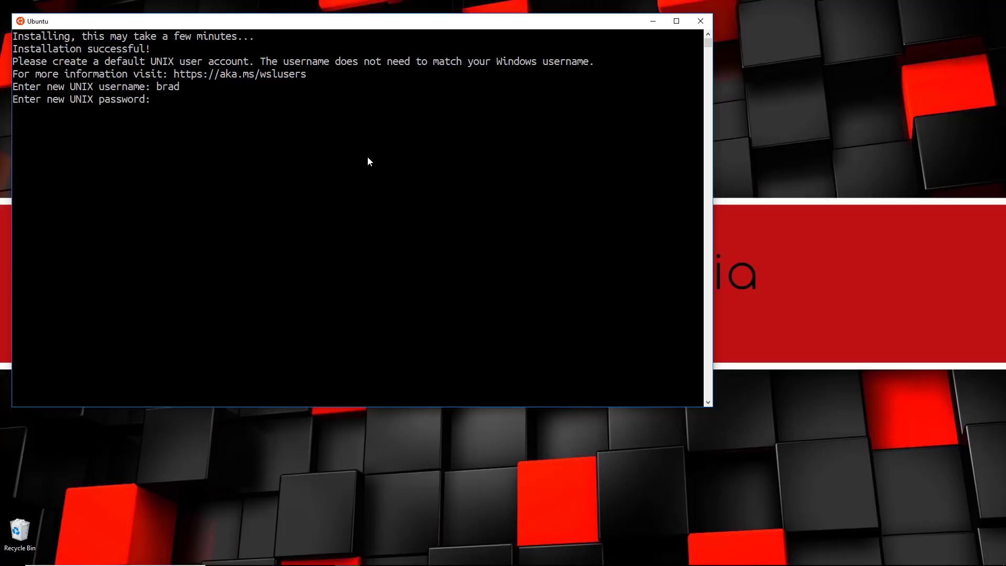
{"action": "key", "text": "Return"}
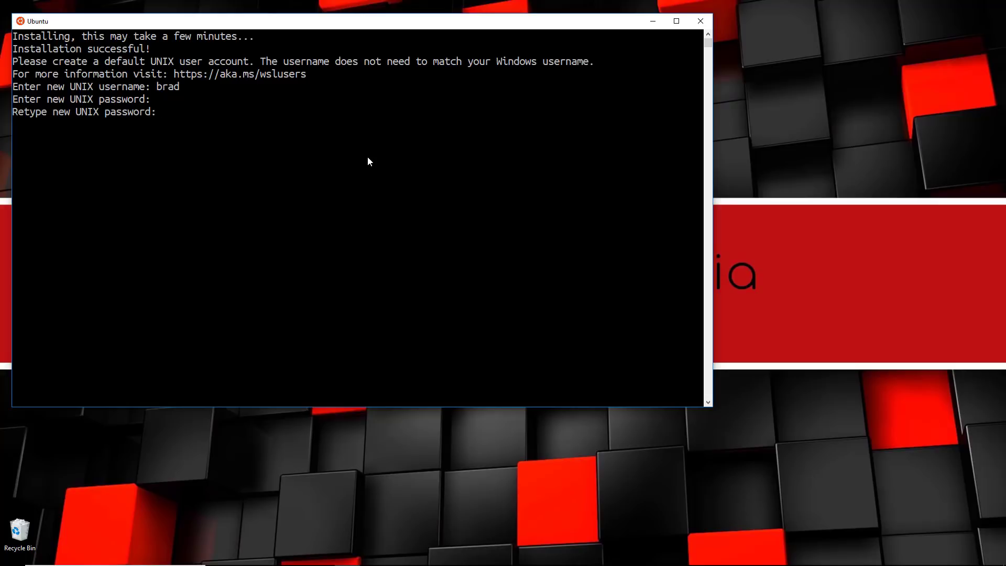
{"action": "key", "text": "Return"}
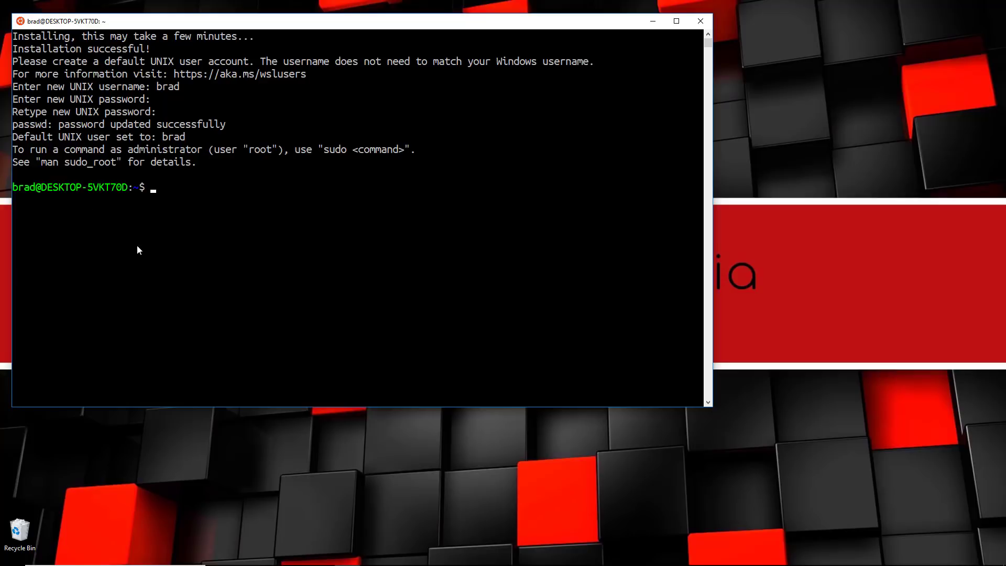
Step: List the home directory with ls, then change to the root directory / and list its contents
{"action": "type", "text": "ls"}
{"action": "key", "text": "Return"}
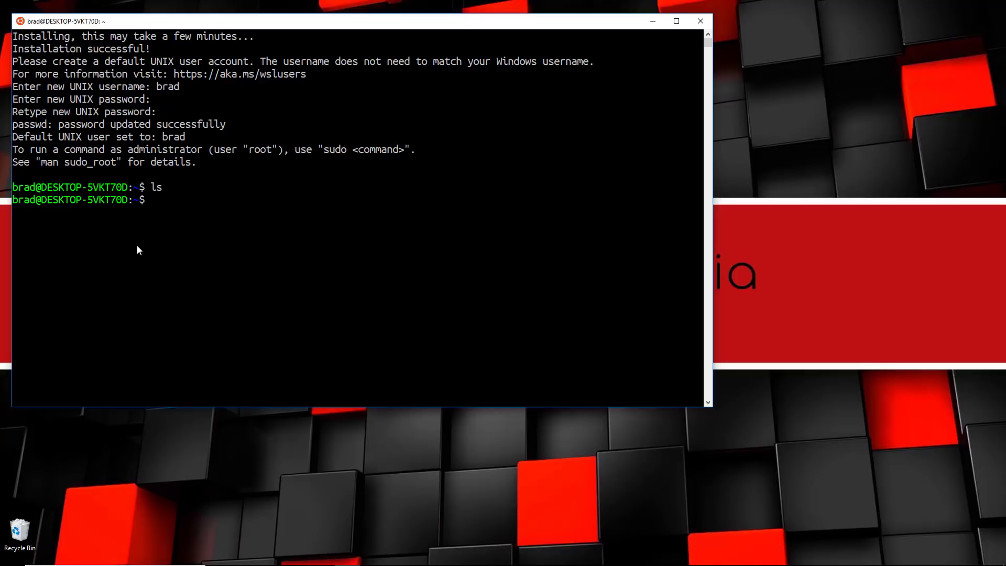
{"action": "type", "text": "cd /"}
{"action": "key", "text": "Return"}
{"action": "type", "text": "ls"}
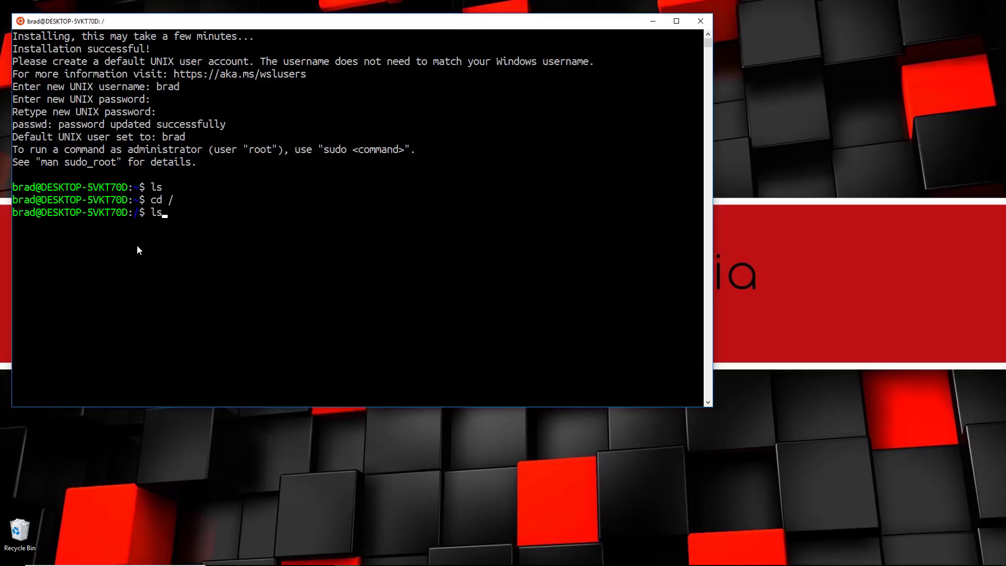
{"action": "key", "text": "Return"}
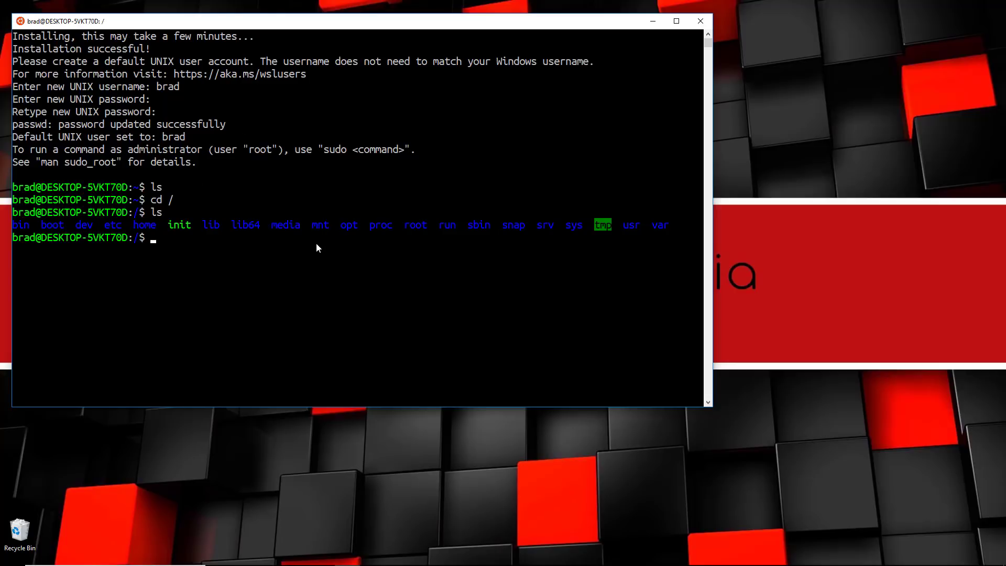
Step: Change into the mnt directory and list its contents
{"action": "left_click", "coordinate": [303, 285]}
{"action": "type", "text": "cd mnt"}
{"action": "key", "text": "Return"}
{"action": "type", "text": "ls"}
{"action": "key", "text": "Return"}
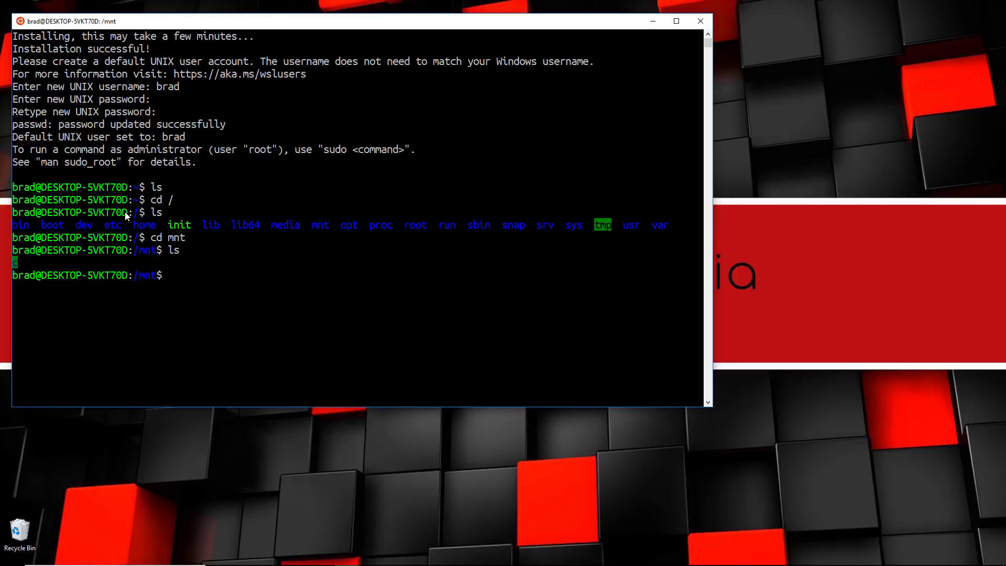
Step: Change into the mounted c drive directory and list its contents
{"action": "type", "text": "ls c"}
{"action": "key", "text": "BackSpace"}
{"action": "key", "text": "BackSpace"}
{"action": "key", "text": "BackSpace"}
{"action": "type", "text": "cd c"}
{"action": "key", "text": "Return"}
{"action": "type", "text": "ls"}
{"action": "key", "text": "Return"}
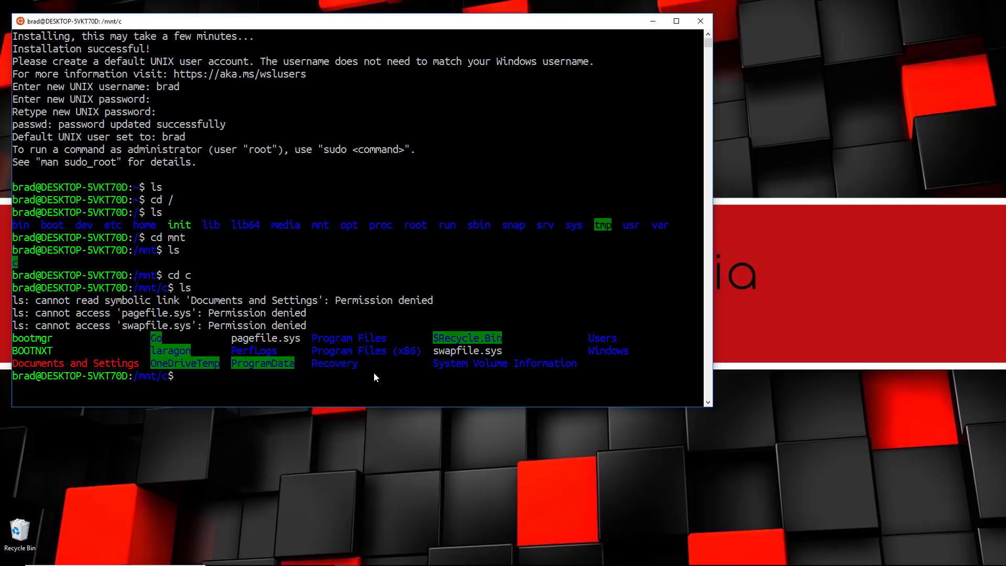
Step: Try to change directly to the Projects folder in the user's profile, using a path that starts with lowercase users
{"action": "left_click", "coordinate": [367, 388]}
{"action": "type", "text": "cd users/brad/Projects"}
{"action": "key", "text": "Return"}
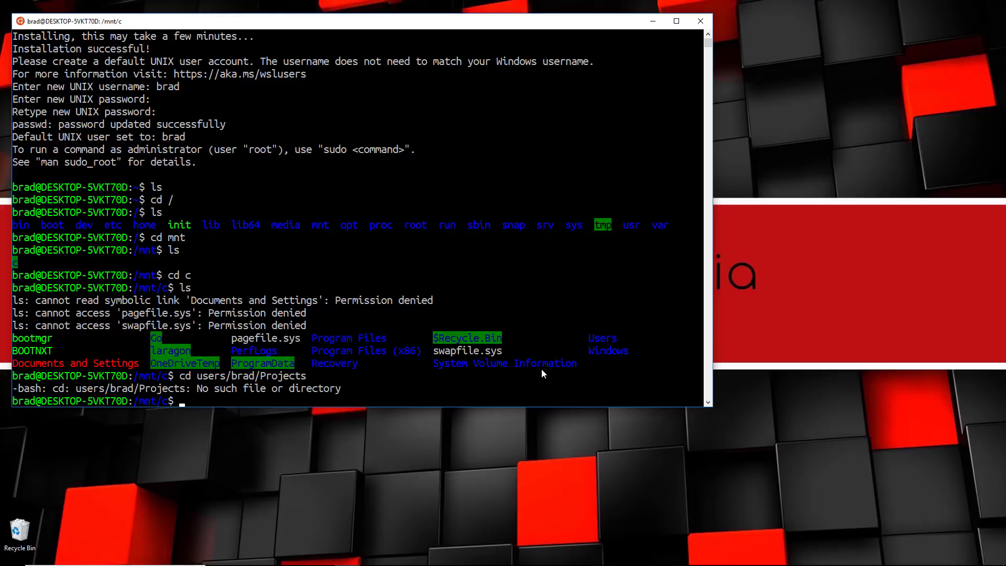
Step: Change into the Users directory, list its contents, and enter the user's own profile folder
{"action": "type", "text": "cd Users"}
{"action": "key", "text": "Return"}
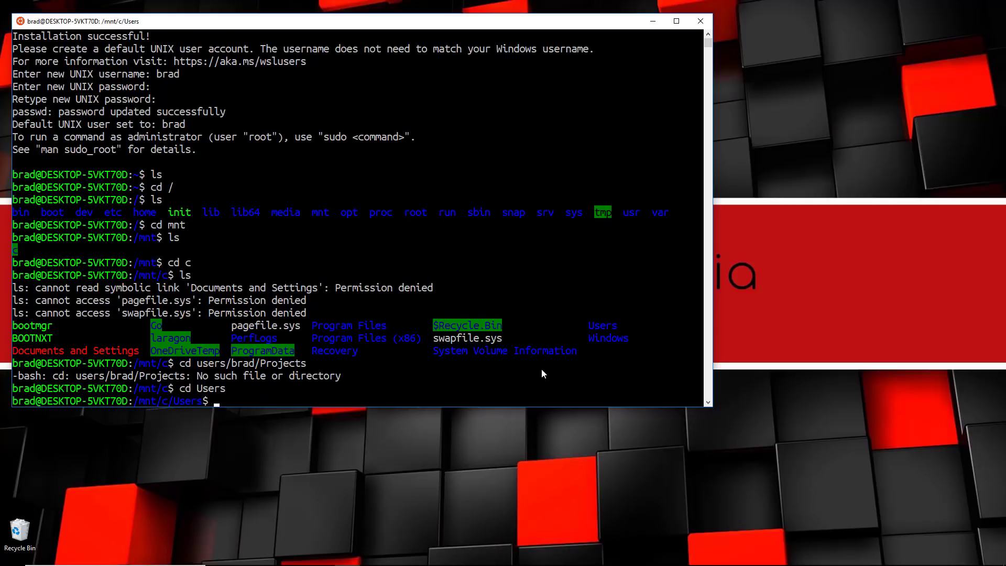
{"action": "type", "text": "ls"}
{"action": "key", "text": "Return"}
{"action": "type", "text": "cd brad"}
{"action": "key", "text": "Return"}
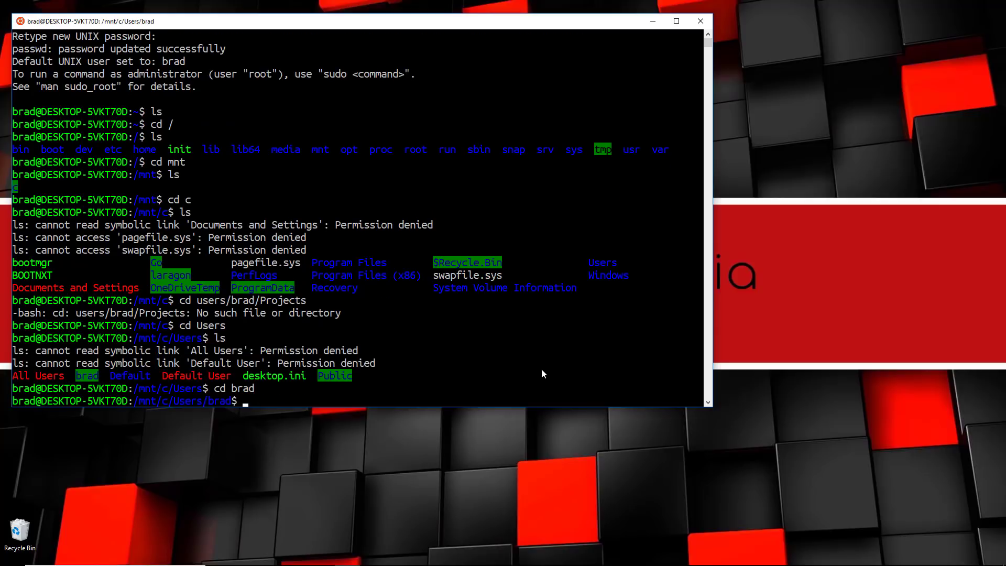
Step: List the contents of the user's profile folder, change into its Projects directory, and list the contents there
{"action": "type", "text": "ls"}
{"action": "key", "text": "Return"}
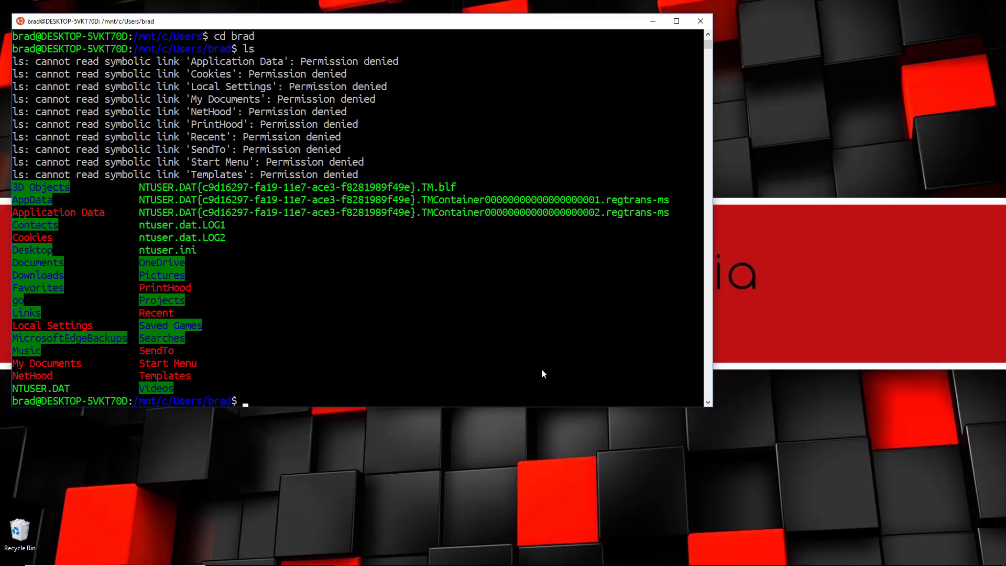
{"action": "type", "text": "cd"}
{"action": "key", "text": "BackSpace"}
{"action": "key", "text": "BackSpace"}
{"action": "type", "text": "cd Projects"}
{"action": "key", "text": "Return"}
{"action": "type", "text": "ls"}
{"action": "key", "text": "Return"}
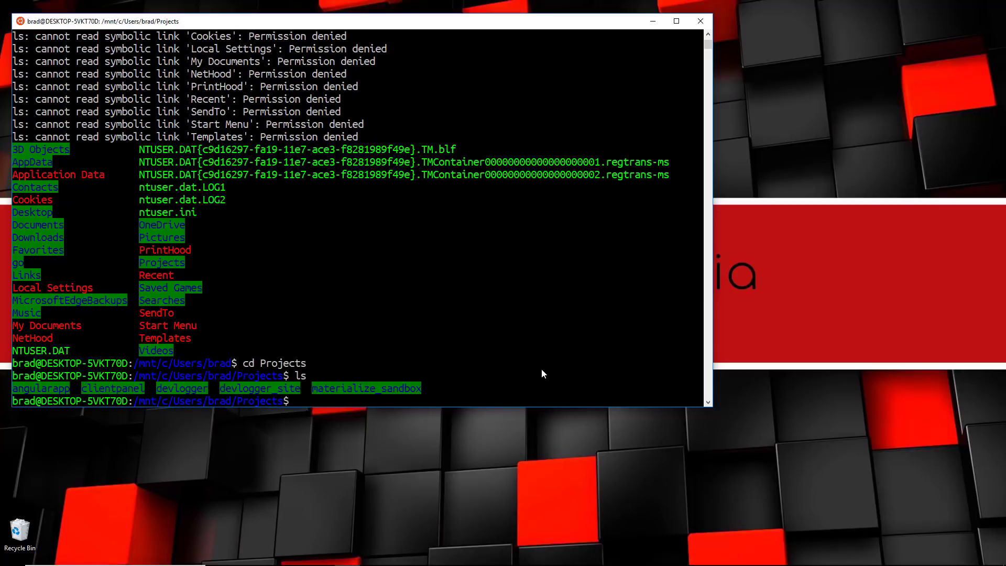
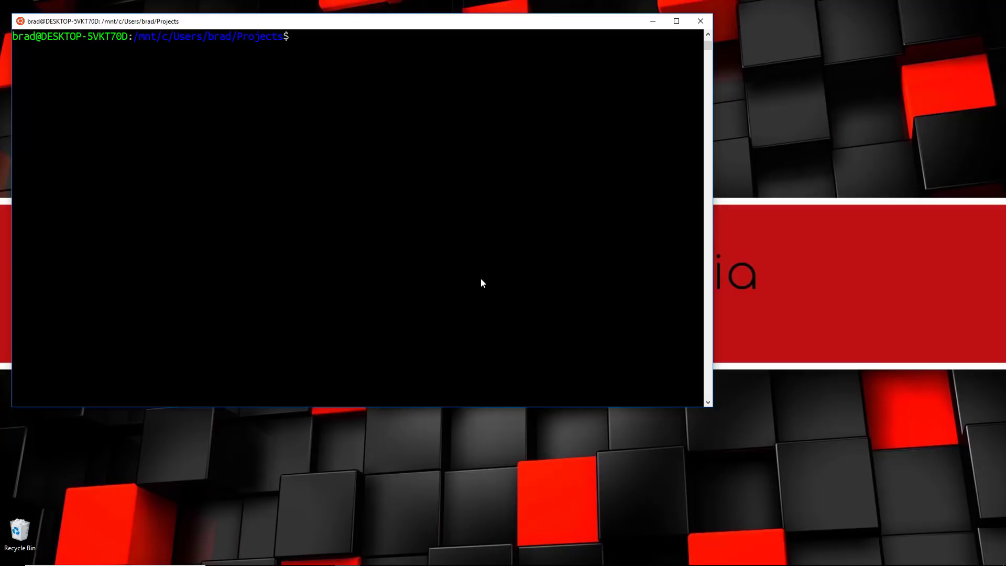
Step: Try to update the package lists by running sudo apt upddate, entering the account password for sudo
{"action": "type", "text": "sudop"}
{"action": "key", "text": "BackSpace"}
{"action": "key", "text": "BackSpace"}
{"action": "type", "text": "o apt updte"}
{"action": "key", "text": "BackSpace"}
{"action": "key", "text": "BackSpace"}
{"action": "type", "text": "date"}
{"action": "key", "text": "Return"}
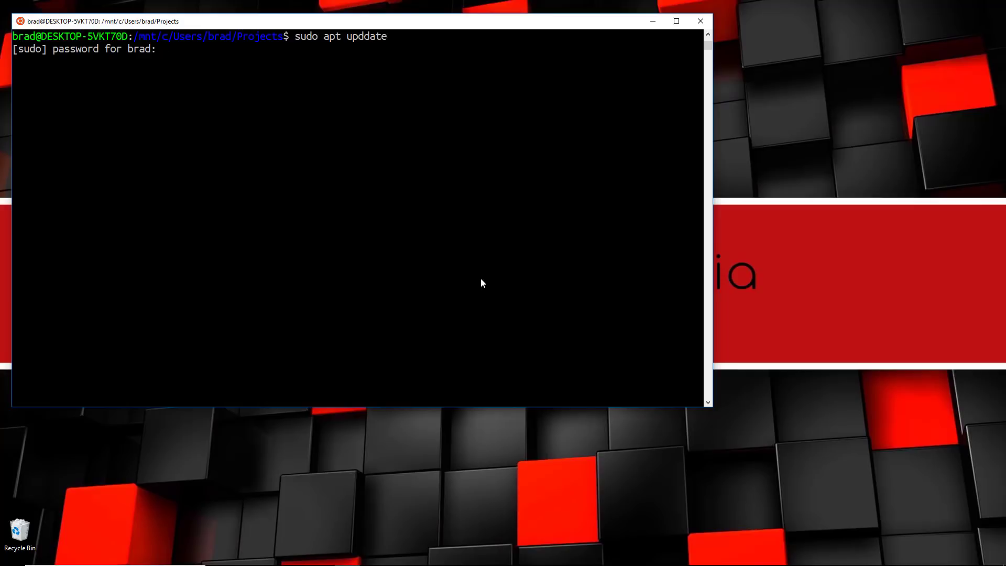
{"action": "key", "text": "Return"}
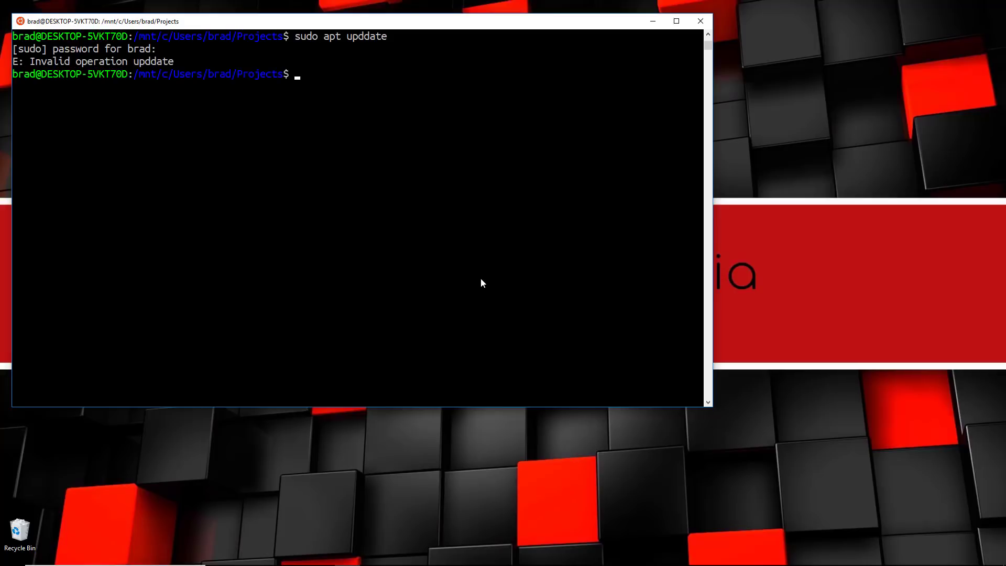
Step: Correct the misspelled previous command to sudo apt update and run it
{"action": "key", "text": "Up"}
{"action": "key", "text": "Left"}
{"action": "key", "text": "Left"}
{"action": "key", "text": "Left"}
{"action": "key", "text": "BackSpace"}
{"action": "key", "text": "Return"}
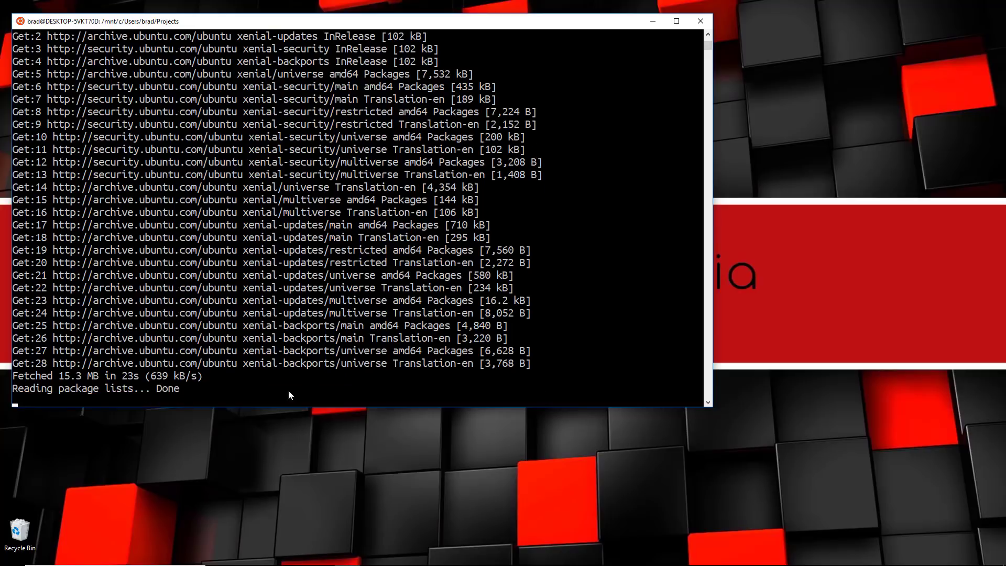
Step: Clear the terminal and upgrade the installed packages with sudo apt upgrade, agreeing to continue
{"action": "key", "text": "ctrl+l"}
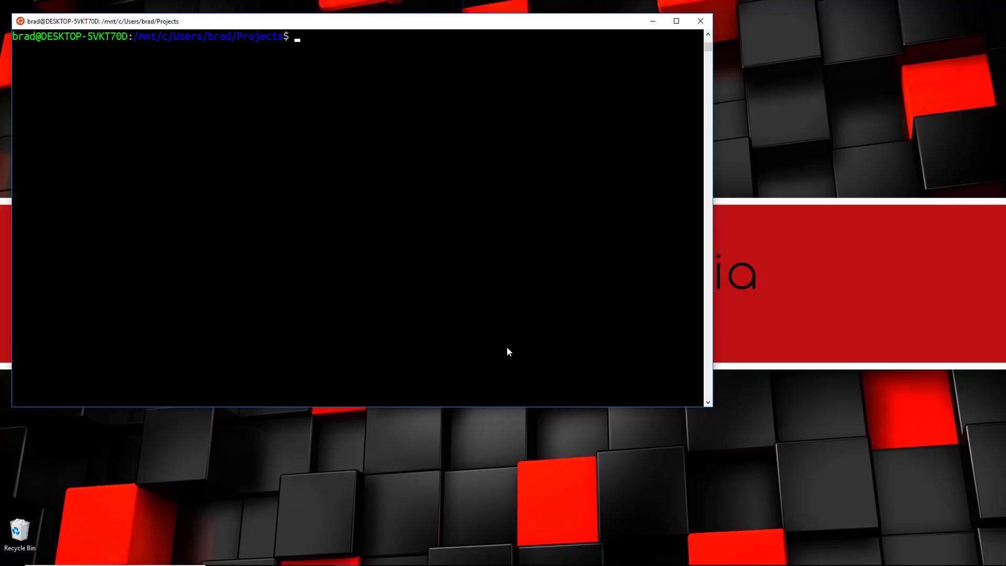
{"action": "type", "text": "sudo apt upgrade"}
{"action": "key", "text": "Return"}
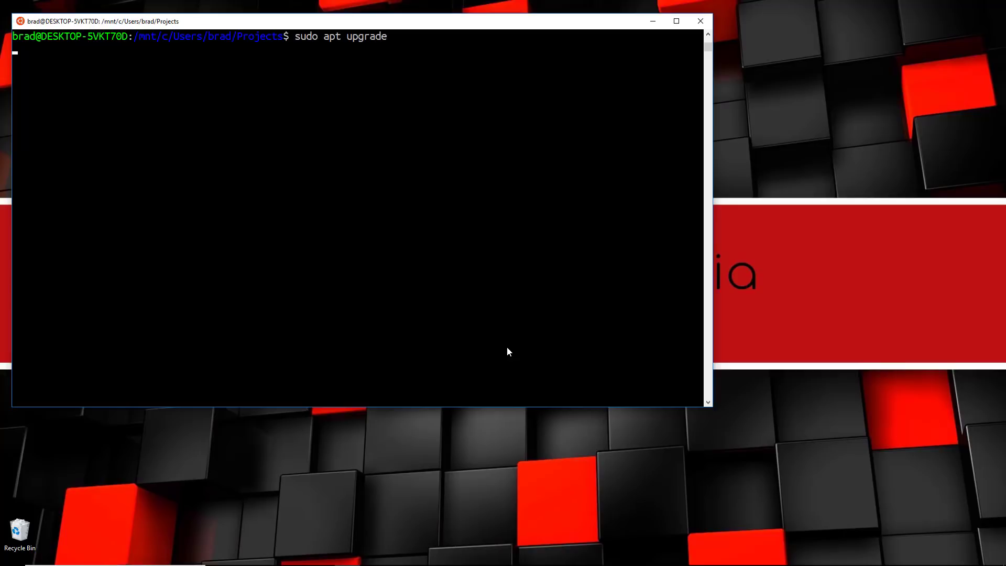
{"action": "type", "text": "y"}
{"action": "key", "text": "Return"}
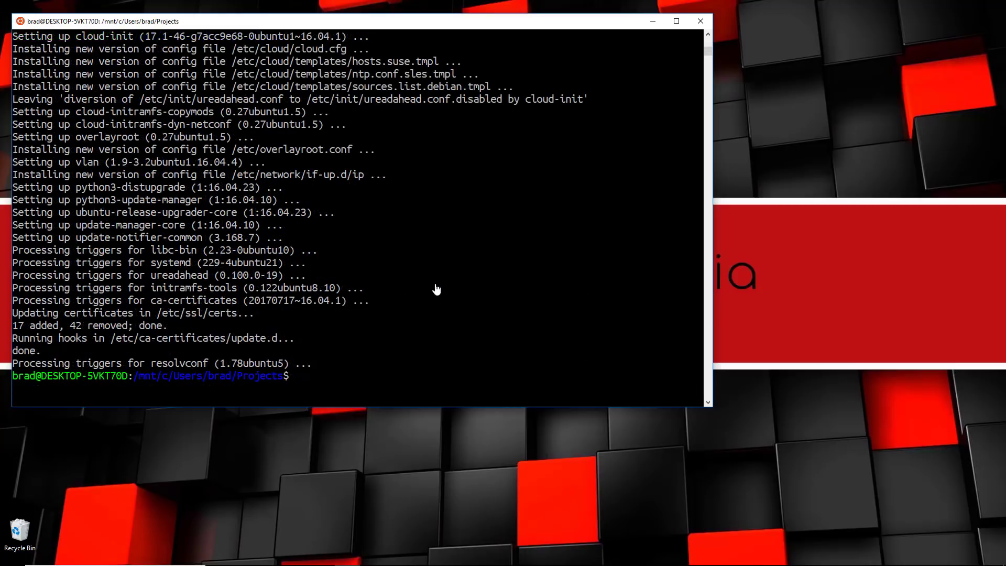
Step: Clear the terminal and install the htop package with sudo apt install
{"action": "left_click", "coordinate": [458, 325]}
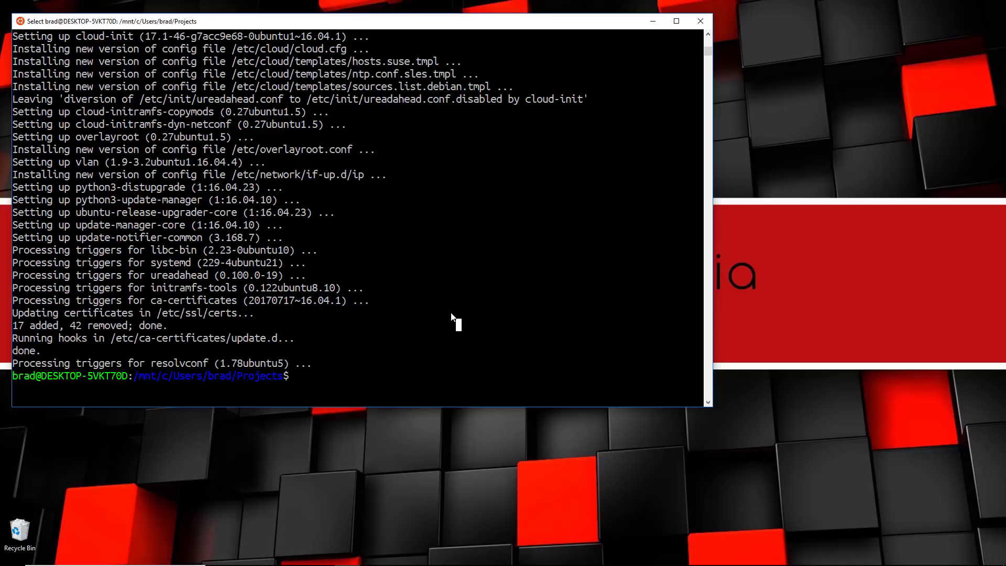
{"action": "key", "text": "ctrl+l"}
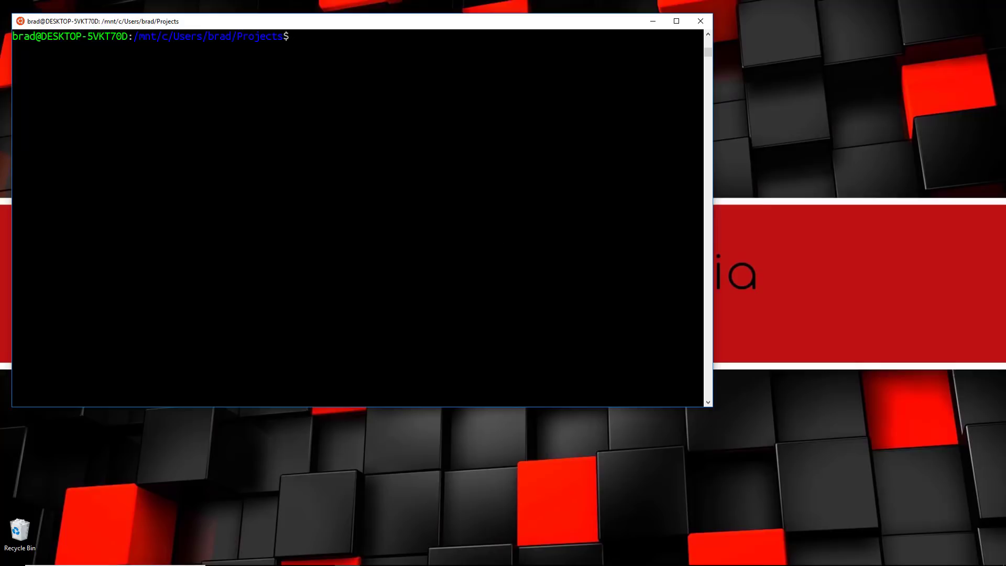
{"action": "type", "text": "sudo apt install "}
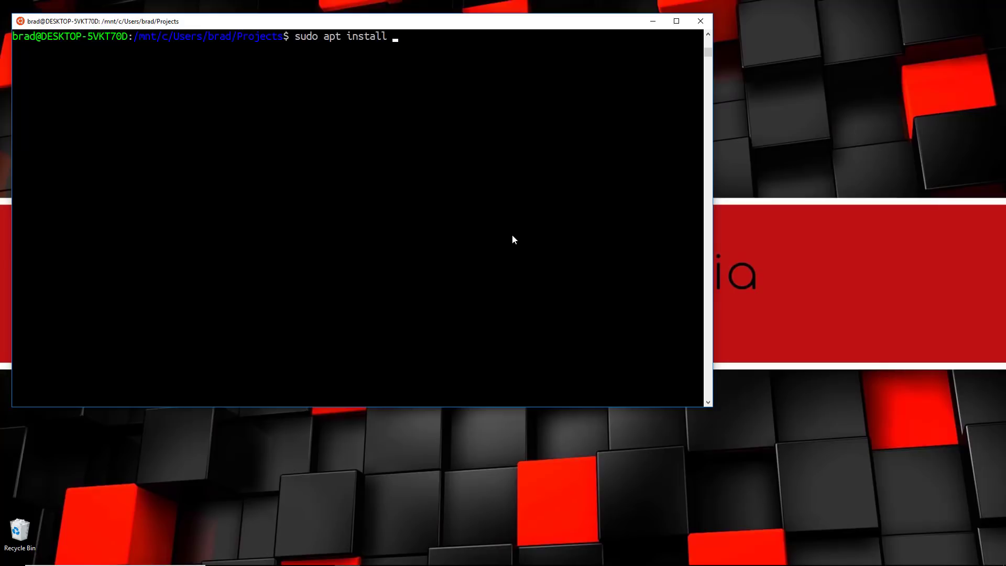
{"action": "type", "text": "htop"}
{"action": "key", "text": "Return"}
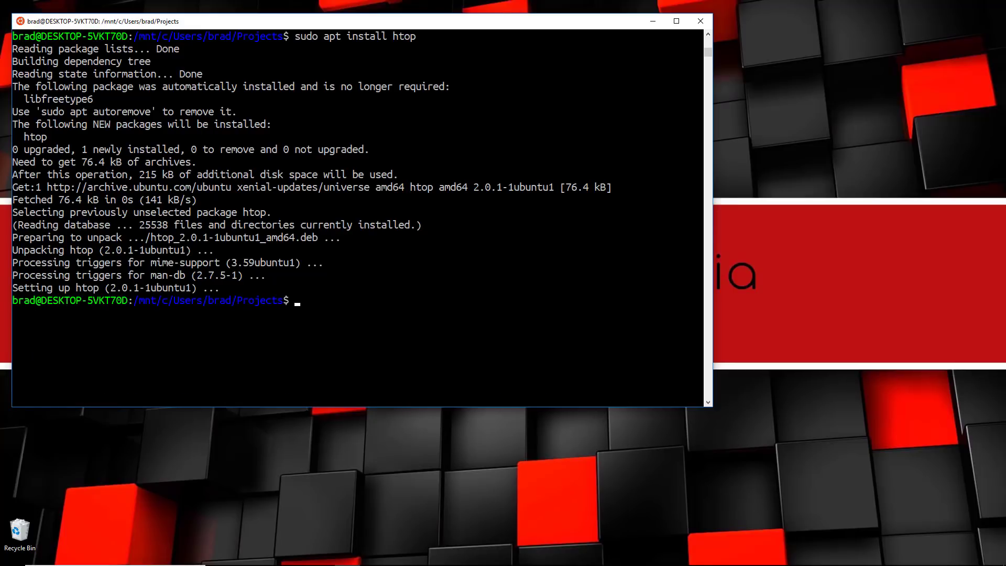
Step: Clear the terminal, run htop to examine the running processes, and quit it
{"action": "key", "text": "ctrl+l"}
{"action": "type", "text": "htop"}
{"action": "key", "text": "Return"}
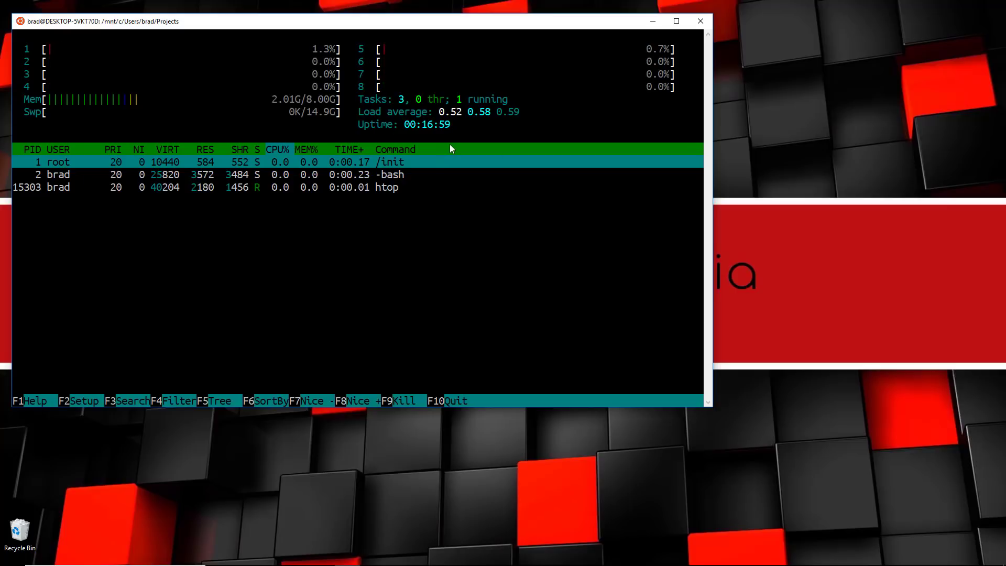
{"action": "key", "text": "q"}
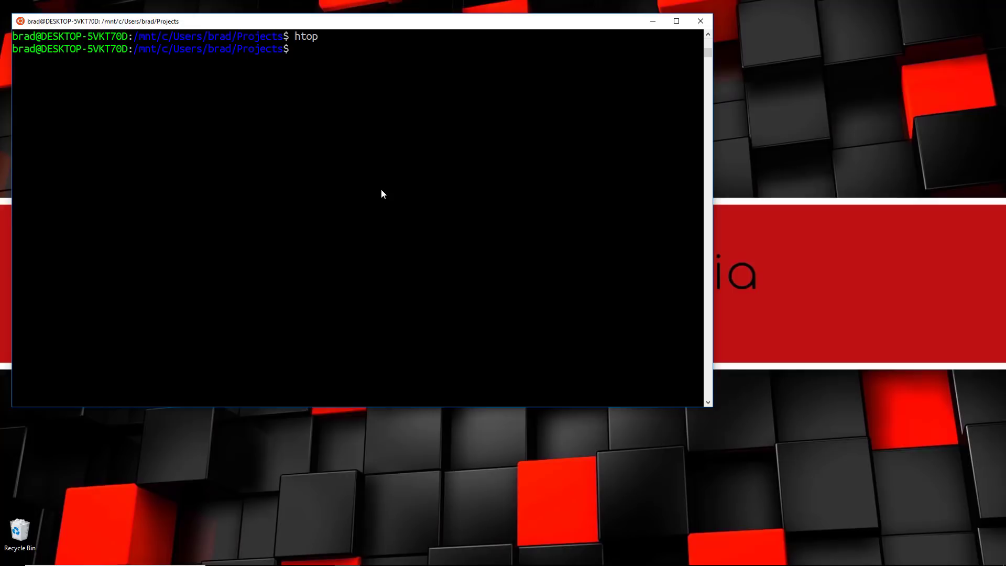
Step: Connect to localhost over SSH, accept the host's authenticity with yes, and enter the account password
{"action": "type", "text": "ssh localhost"}
{"action": "key", "text": "Return"}
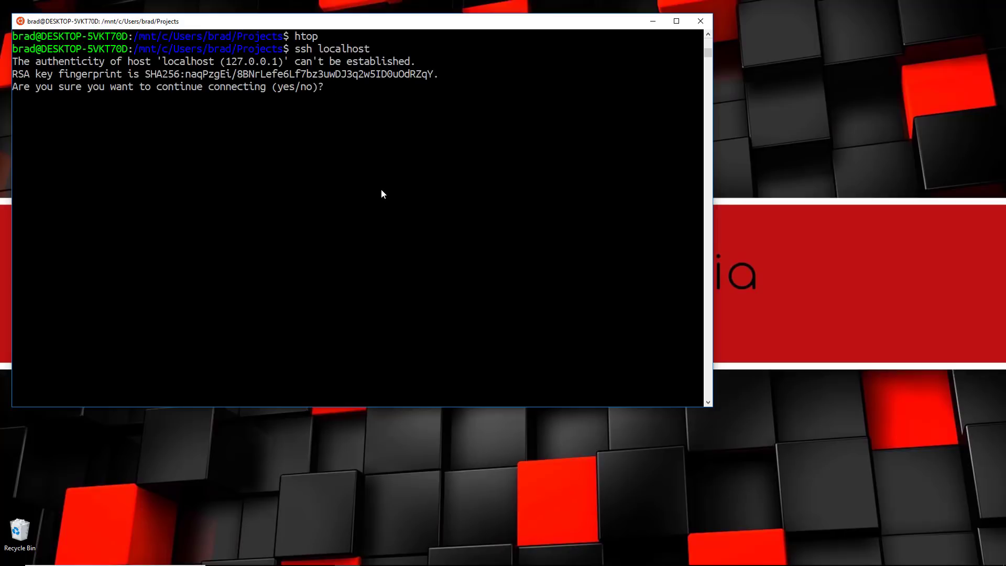
{"action": "type", "text": "yes"}
{"action": "key", "text": "Return"}
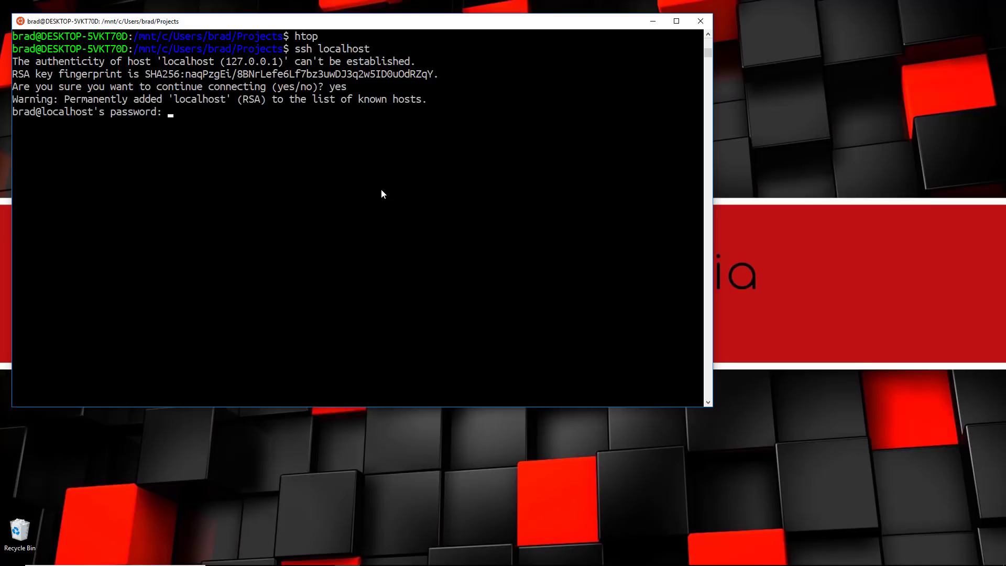
{"action": "key", "text": "Return"}
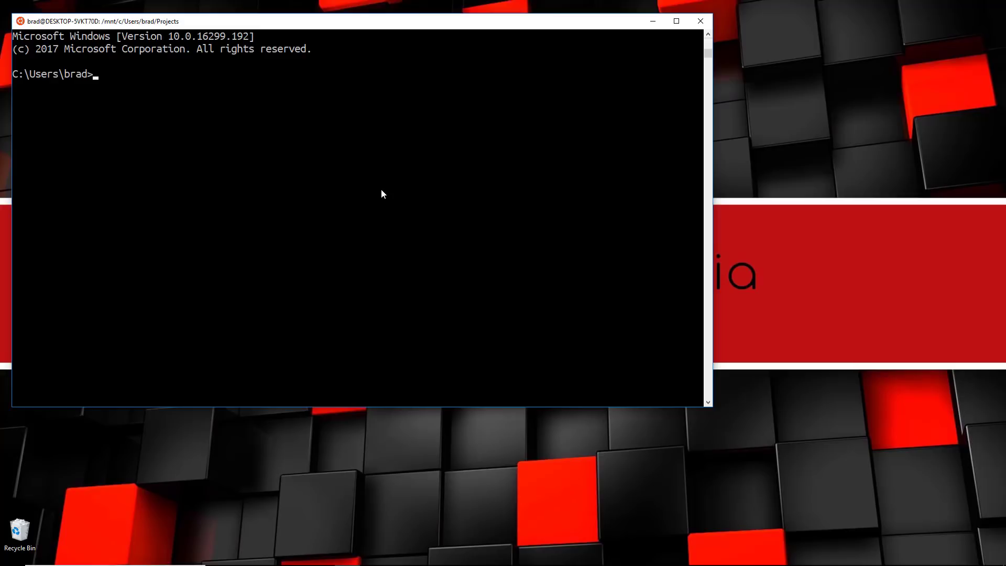
Step: Exit the SSH session and close the Ubuntu terminal window
{"action": "type", "text": "exit"}
{"action": "key", "text": "Return"}
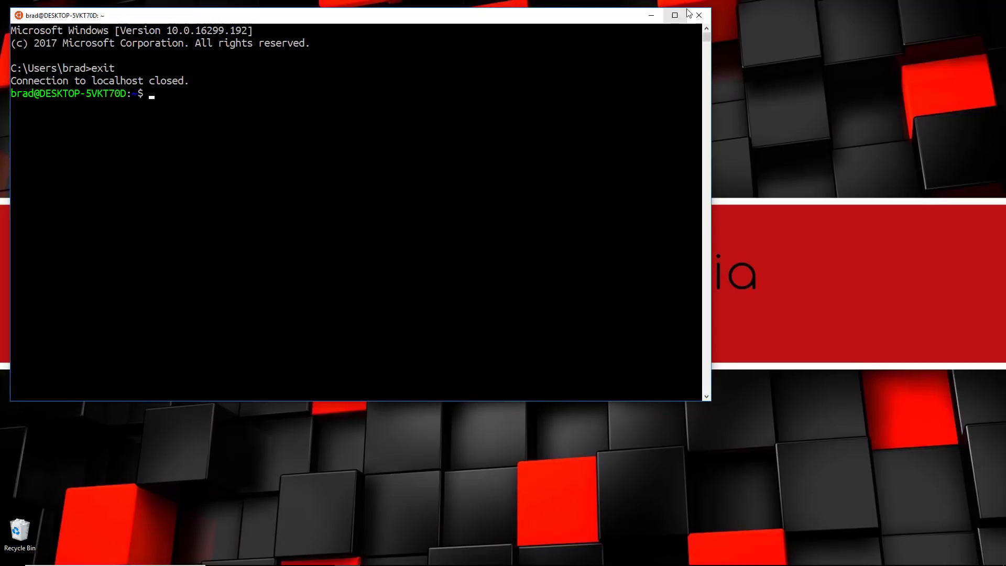
{"action": "left_click", "coordinate": [699, 15]}
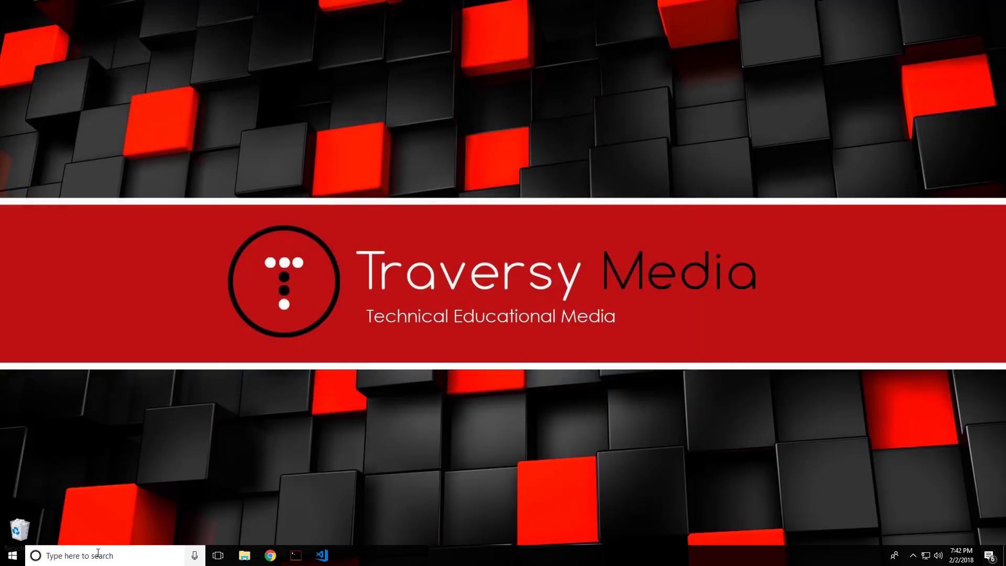
Step: Search Windows for cmd to open Command Prompt, and start bash in it
{"action": "left_click", "coordinate": [98, 554]}
{"action": "type", "text": "cmd"}
{"action": "key", "text": "Return"}
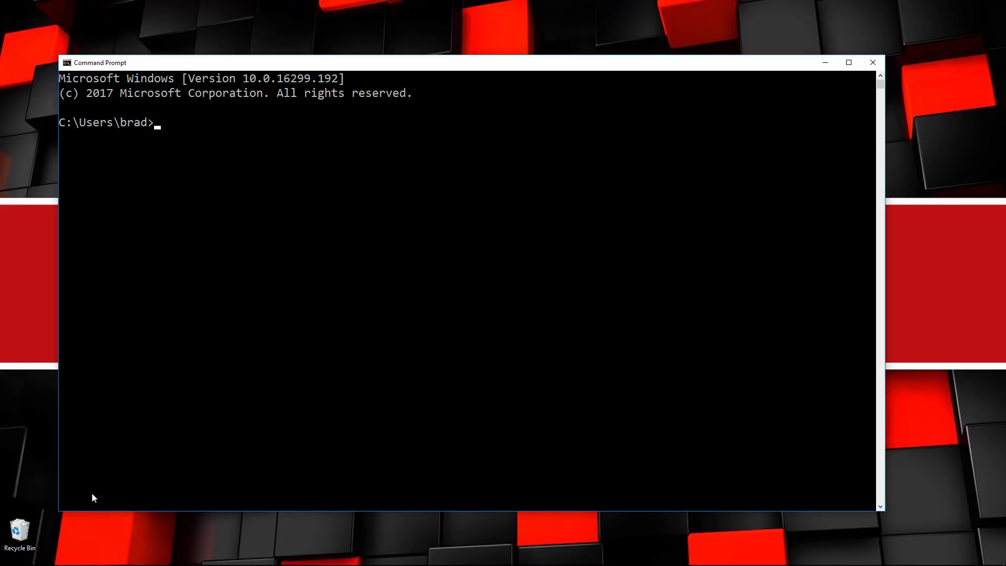
{"action": "left_click", "coordinate": [293, 314]}
{"action": "type", "text": "bash"}
{"action": "key", "text": "Return"}
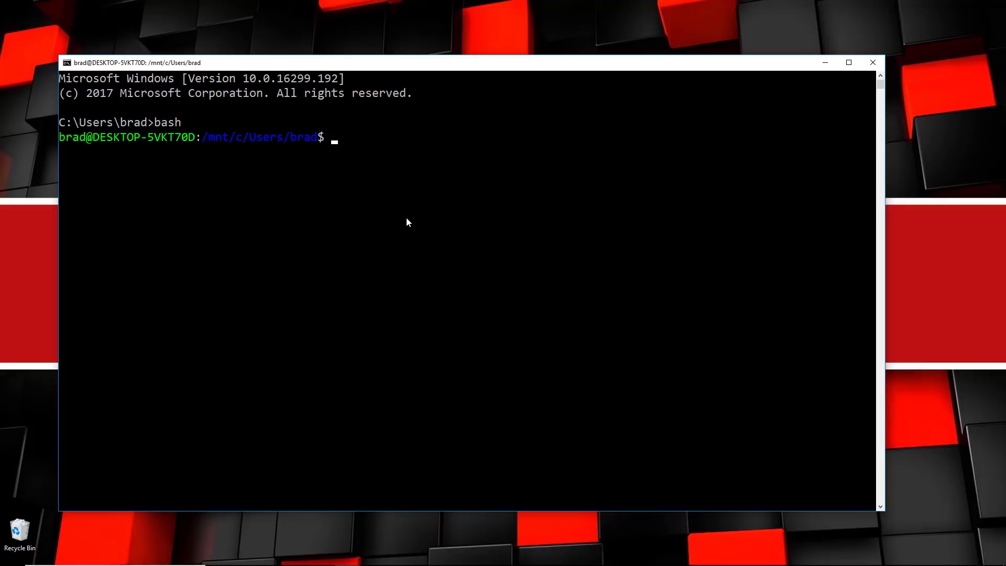
Step: Exit bash and close the Command Prompt window
{"action": "left_click", "coordinate": [423, 181]}
{"action": "left_click", "coordinate": [478, 239]}
{"action": "type", "text": "exit"}
{"action": "key", "text": "Return"}
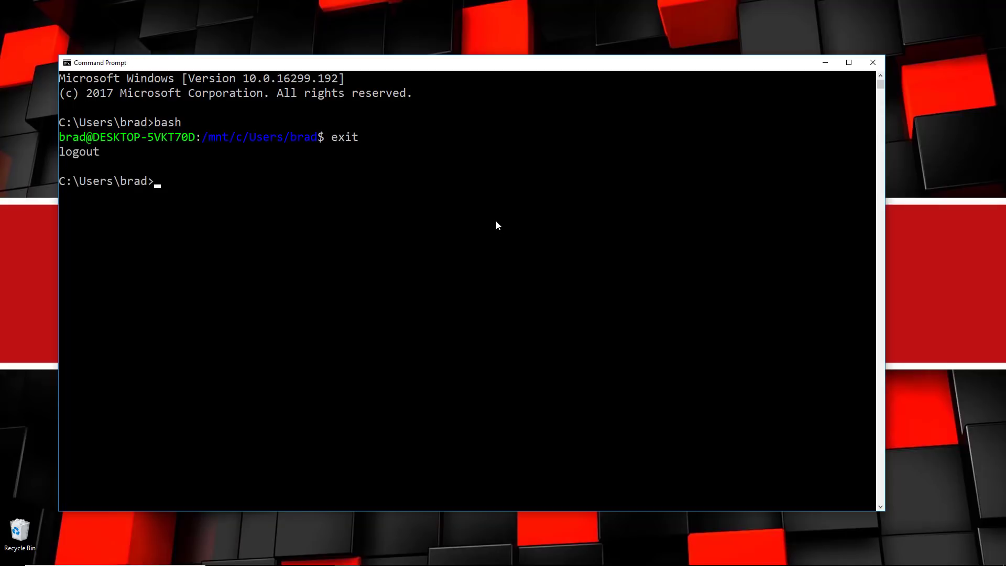
{"action": "left_click", "coordinate": [872, 63]}
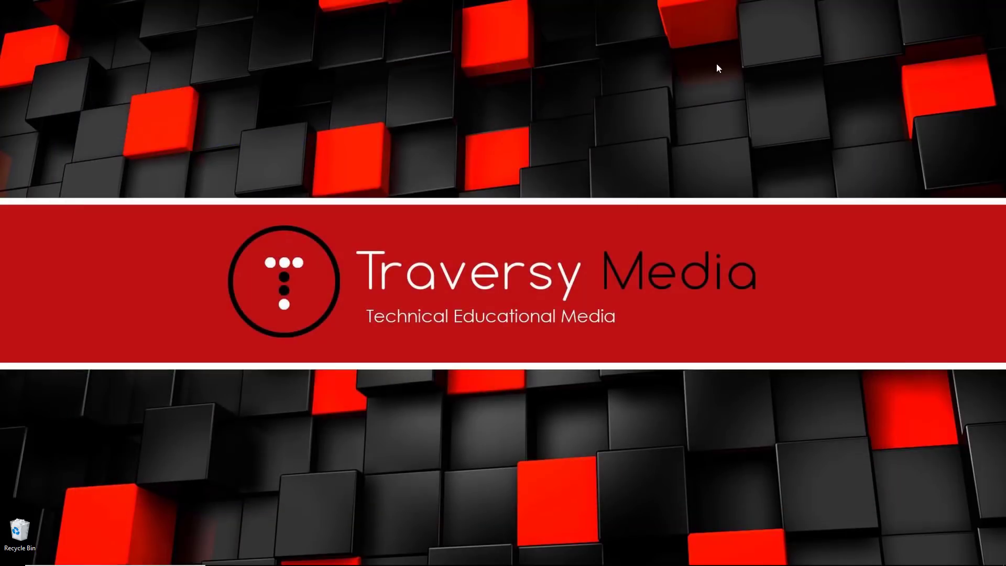
Step: Launch the Hyper terminal and open its preferences file, .hyper.js
{"action": "mouse_move", "coordinate": [717, 565]}
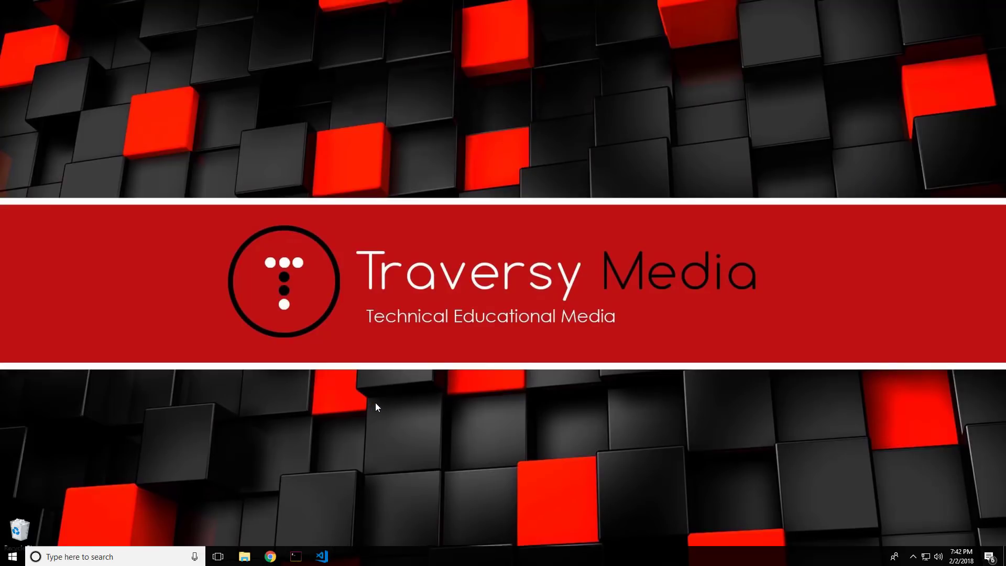
{"action": "left_click", "coordinate": [295, 555]}
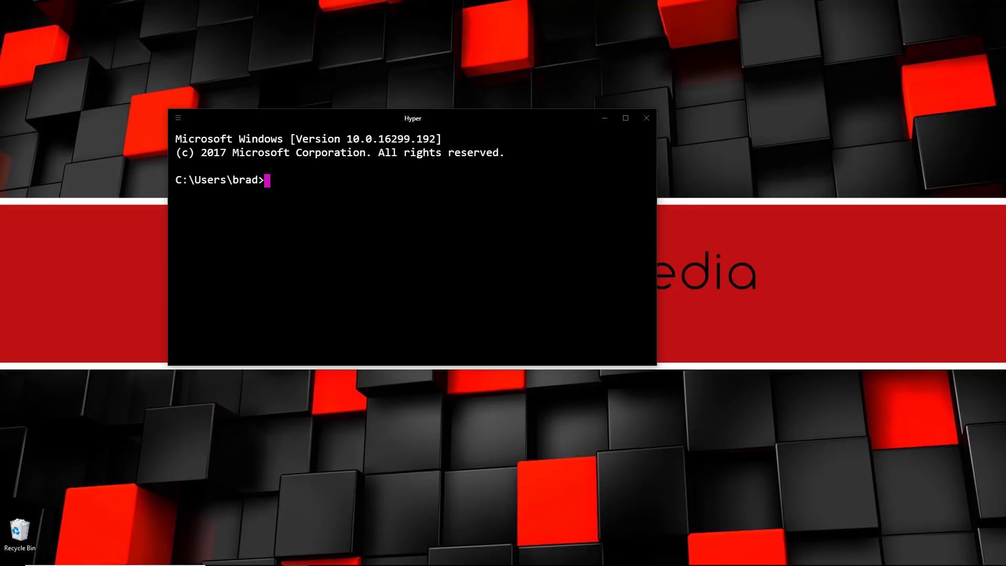
{"action": "left_click", "coordinate": [178, 118]}
{"action": "mouse_move", "coordinate": [224, 132]}
{"action": "left_click", "coordinate": [178, 117]}
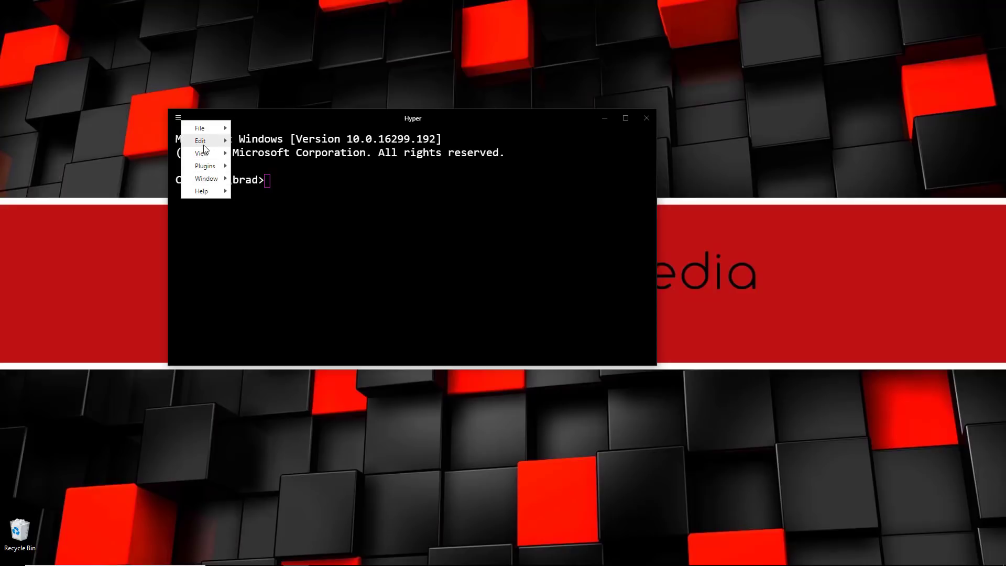
{"action": "mouse_move", "coordinate": [204, 142]}
{"action": "left_click", "coordinate": [289, 247]}
Step: Set the shell option in .hyper.js to the example bash path 'C:\\Windows\\System32\\bash.exe', then save and close the file
{"action": "scroll", "coordinate": [372, 260], "scroll_direction": "down", "scroll_amount": 20}
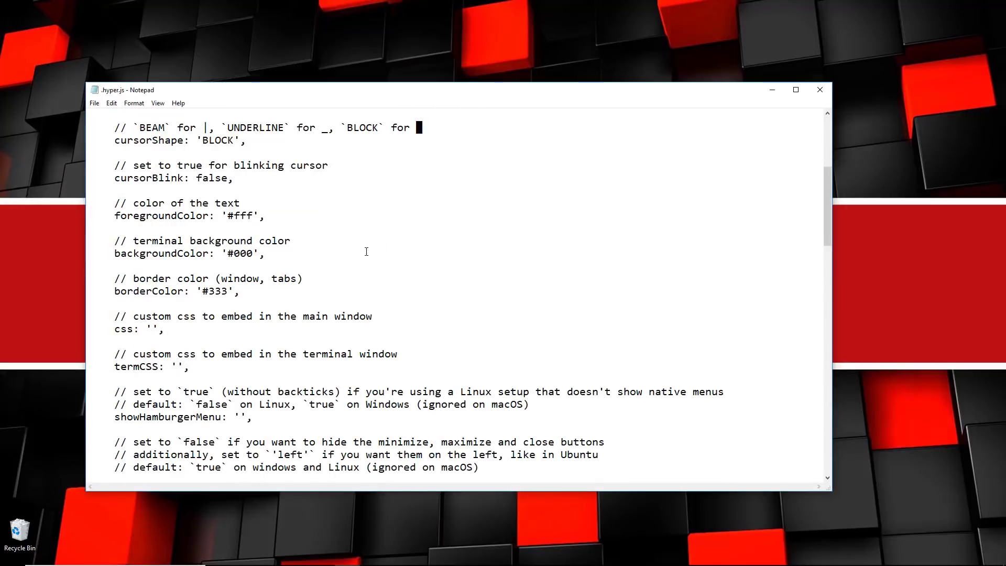
{"action": "scroll", "coordinate": [362, 235], "scroll_direction": "down", "scroll_amount": 4}
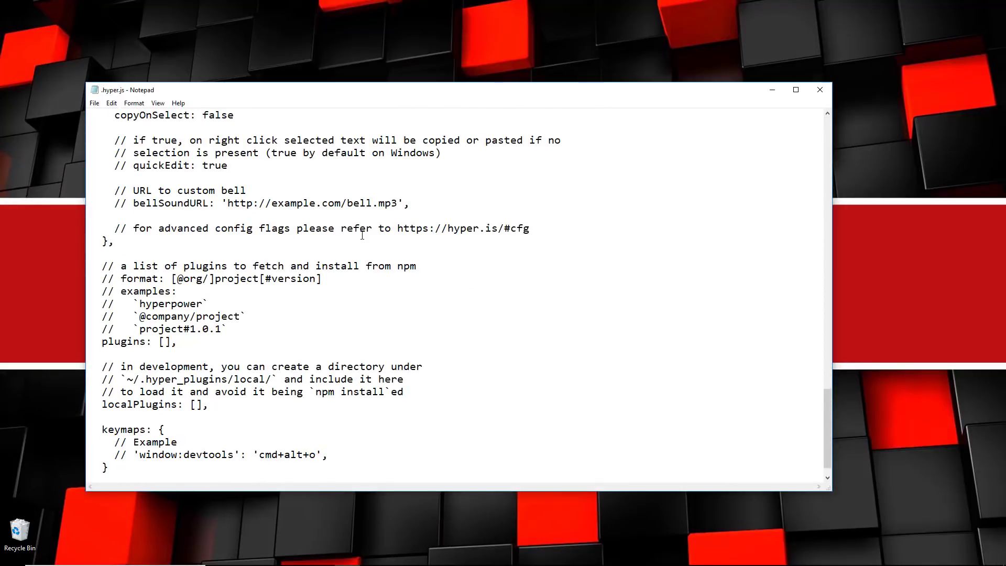
{"action": "scroll", "coordinate": [361, 235], "scroll_direction": "up", "scroll_amount": 7}
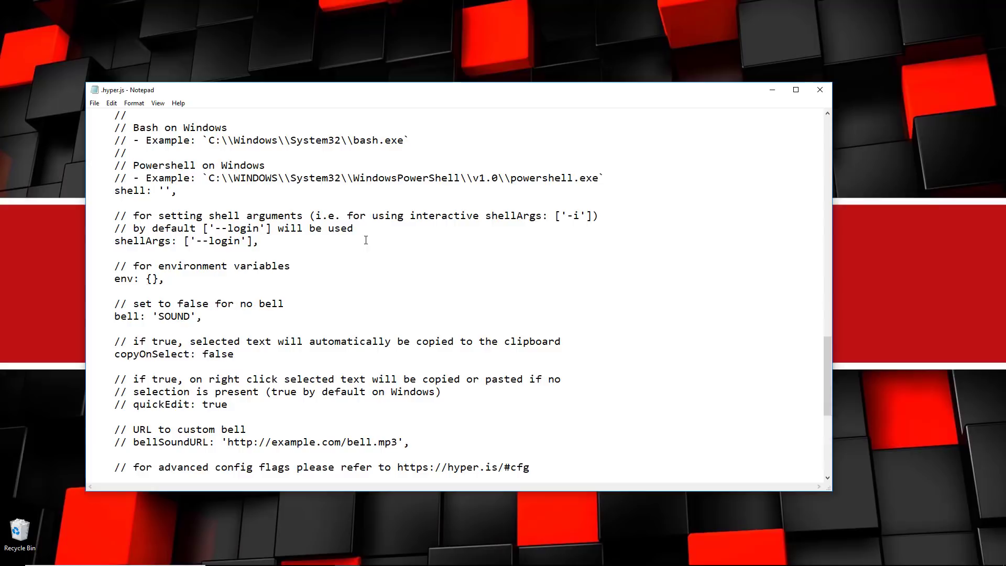
{"action": "scroll", "coordinate": [167, 189], "scroll_direction": "up", "scroll_amount": 2}
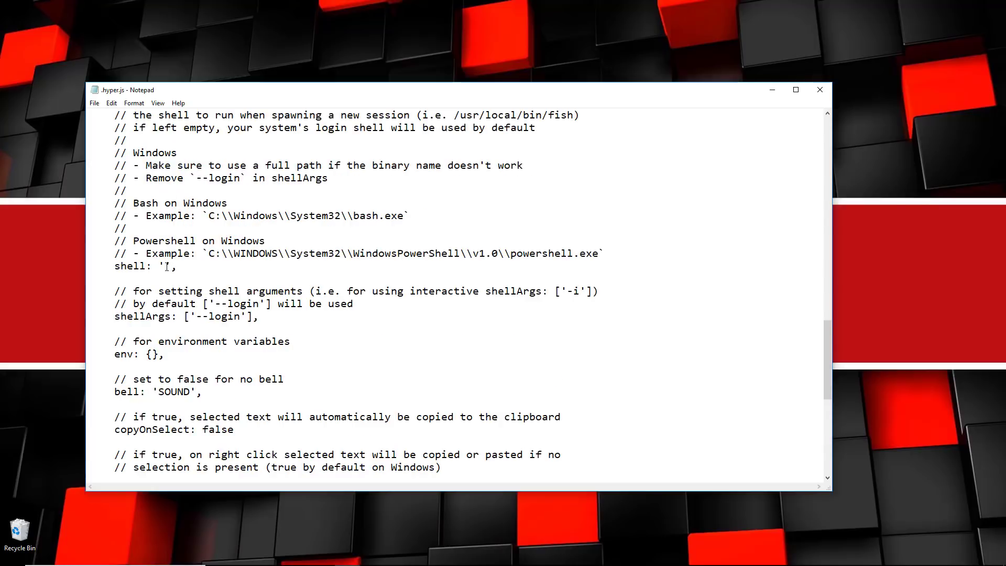
{"action": "scroll", "coordinate": [177, 273], "scroll_direction": "up", "scroll_amount": 1}
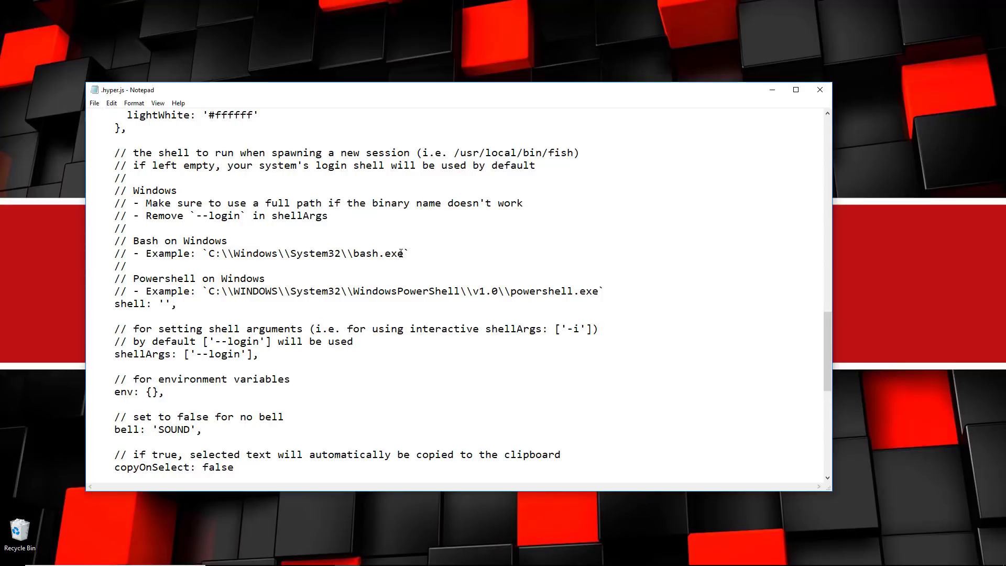
{"action": "left_click_drag", "start_coordinate": [404, 254], "coordinate": [210, 256]}
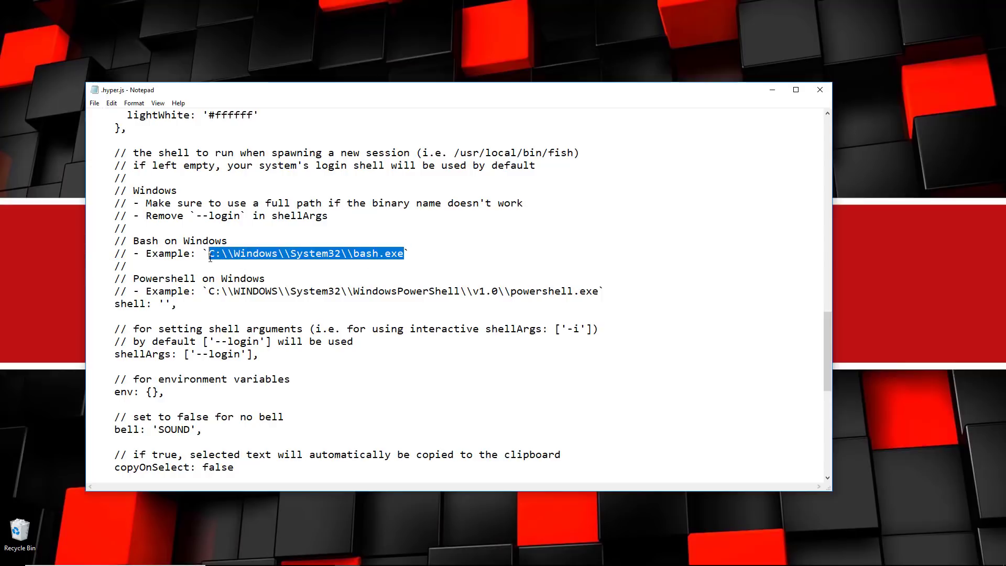
{"action": "left_click", "coordinate": [168, 300]}
{"action": "type", "text": "C:\\\\Windows\\\\System32\\\\bash.exe"}
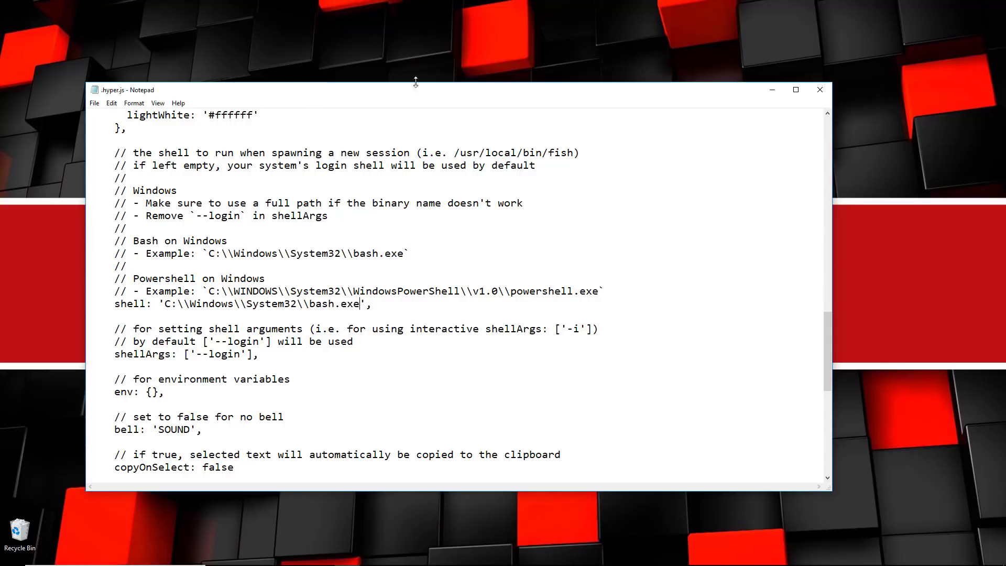
{"action": "left_click", "coordinate": [820, 93]}
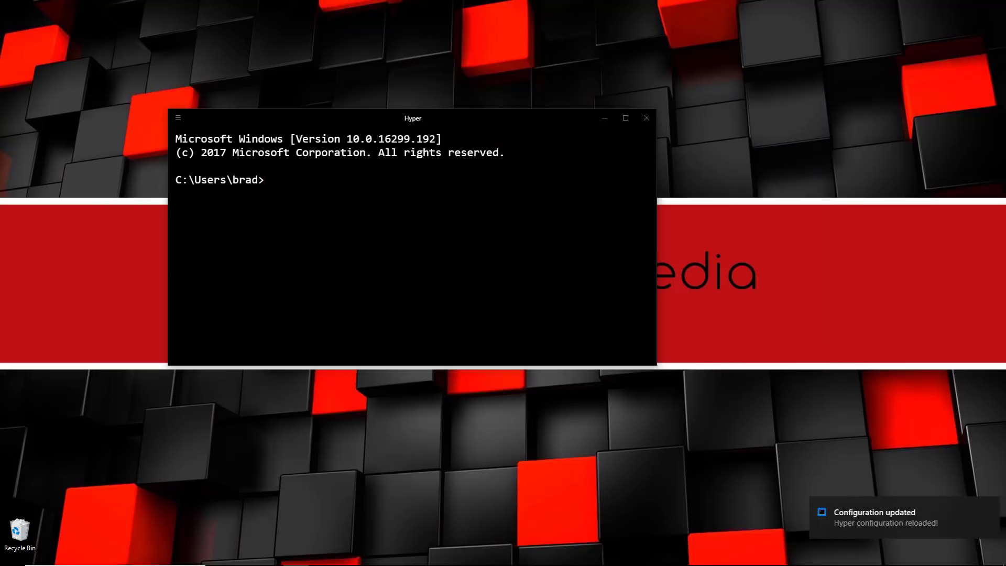
Step: Restart the Hyper terminal to load the bash shell setting, and close its window
{"action": "left_click", "coordinate": [649, 119]}
{"action": "left_click", "coordinate": [296, 555]}
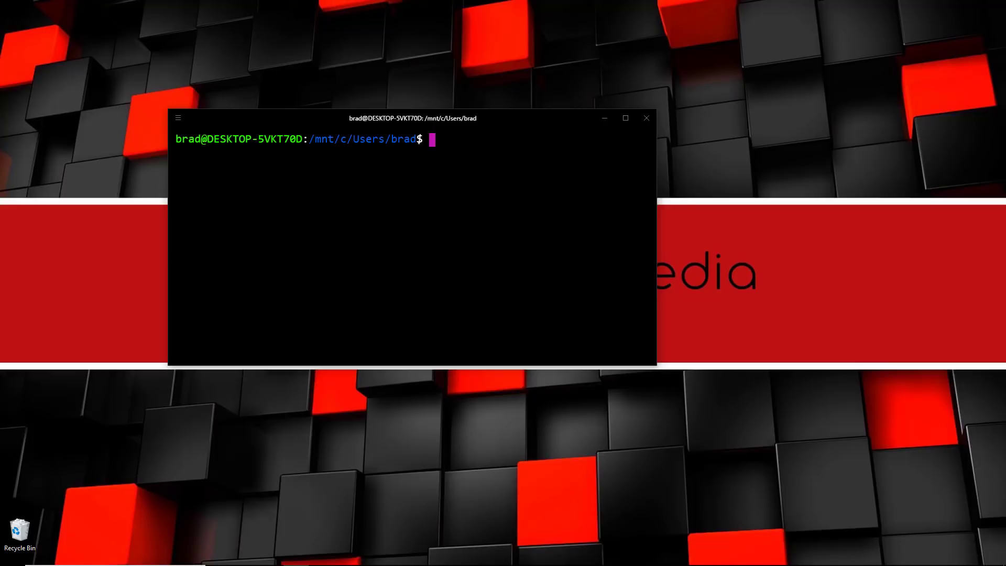
{"action": "left_click", "coordinate": [649, 121]}
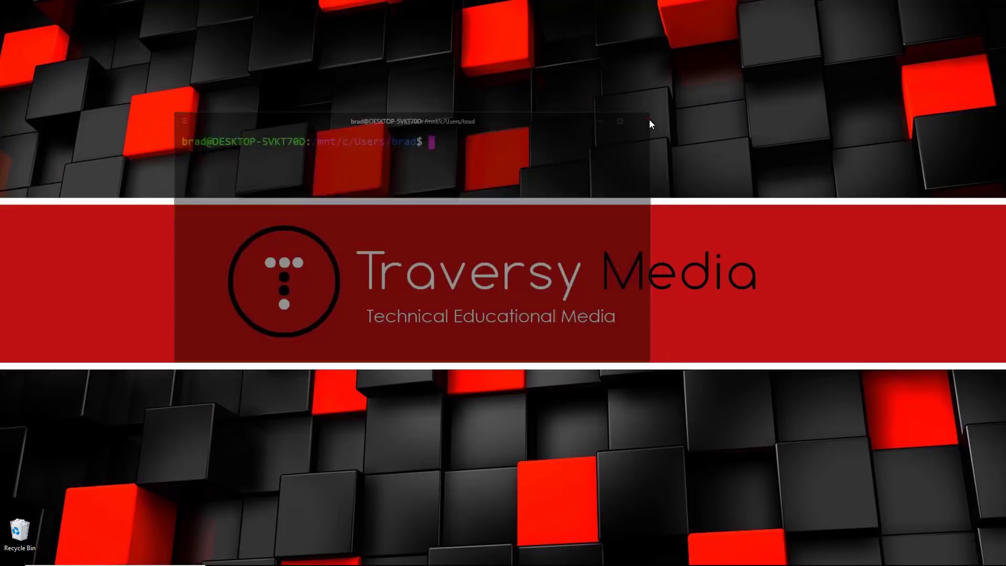
Step: Switch to Visual Studio Code and show its integrated terminal, dismissing the Welcome page and the Git warning
{"action": "left_click", "coordinate": [323, 555]}
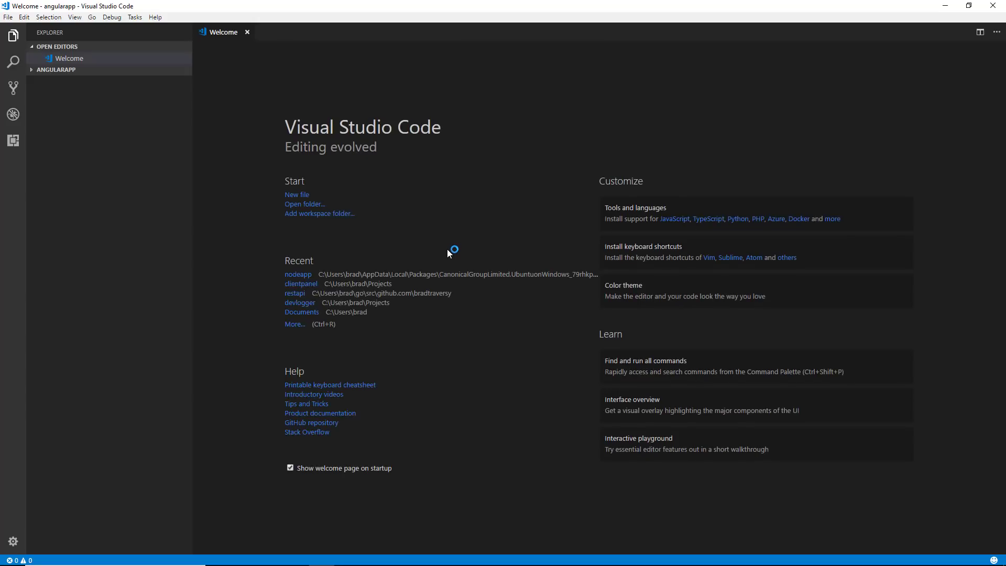
{"action": "left_click", "coordinate": [248, 33]}
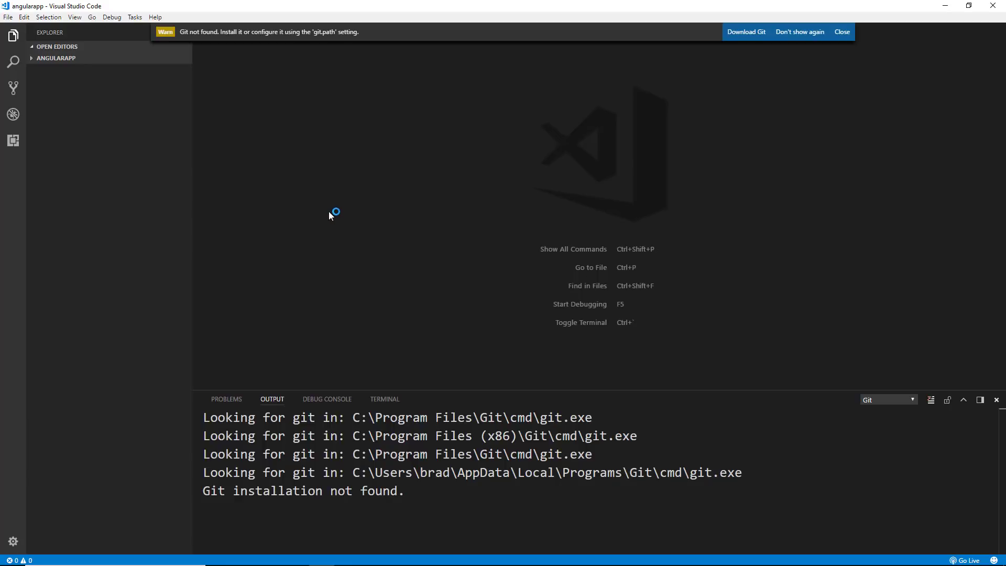
{"action": "key", "text": "ctrl+grave"}
{"action": "left_click", "coordinate": [388, 398]}
{"action": "key", "text": "ctrl+grave"}
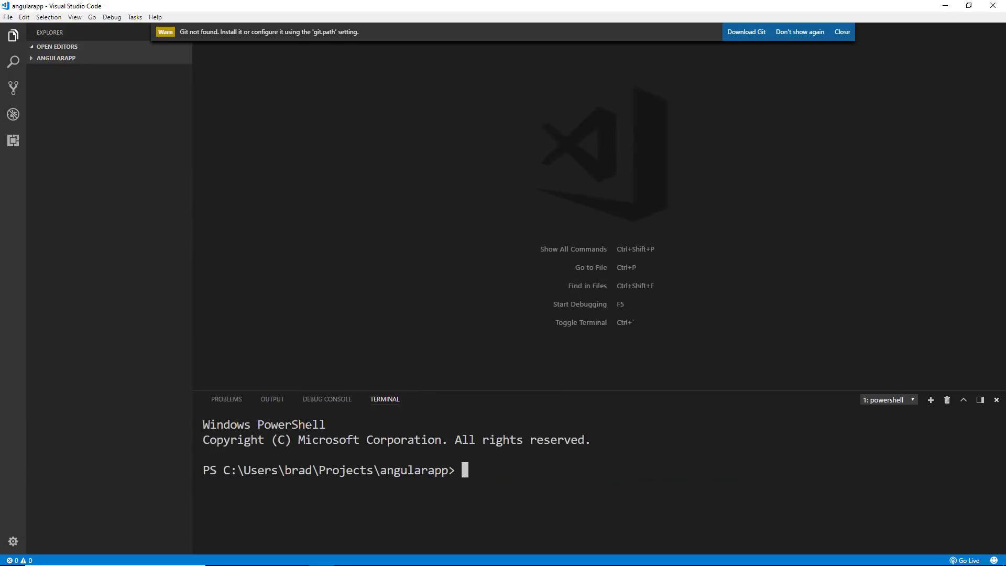
{"action": "left_click", "coordinate": [842, 31]}
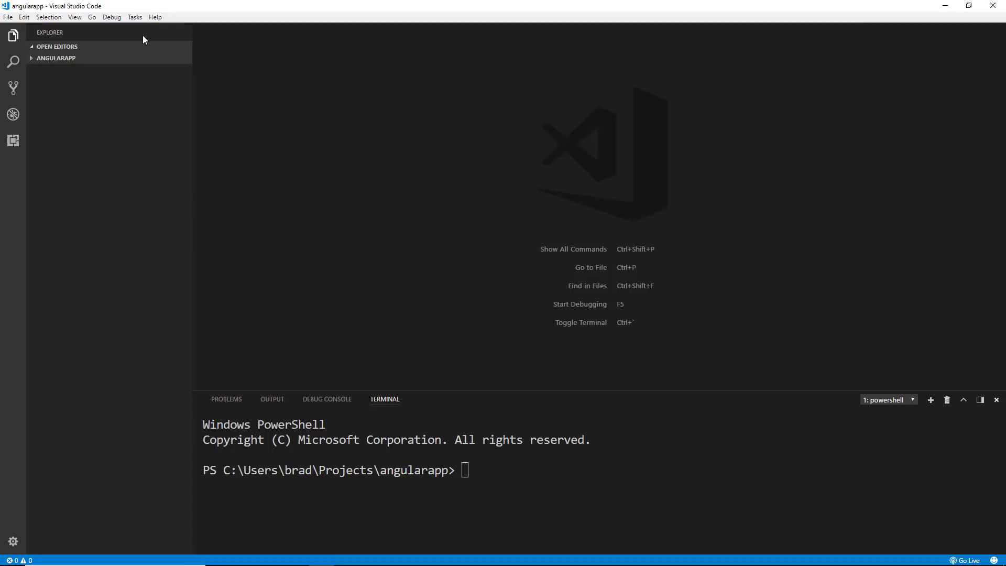
Step: Search the user settings for "terminal" and copy the default terminal.integrated.shell.windows entry into the user settings
{"action": "left_click", "coordinate": [3, 21]}
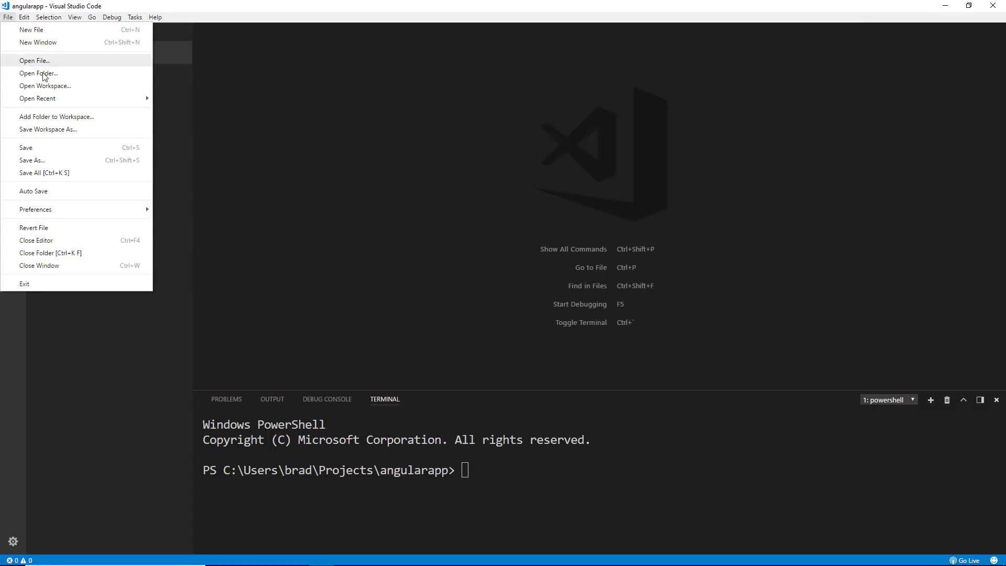
{"action": "mouse_move", "coordinate": [88, 210]}
{"action": "left_click", "coordinate": [178, 209]}
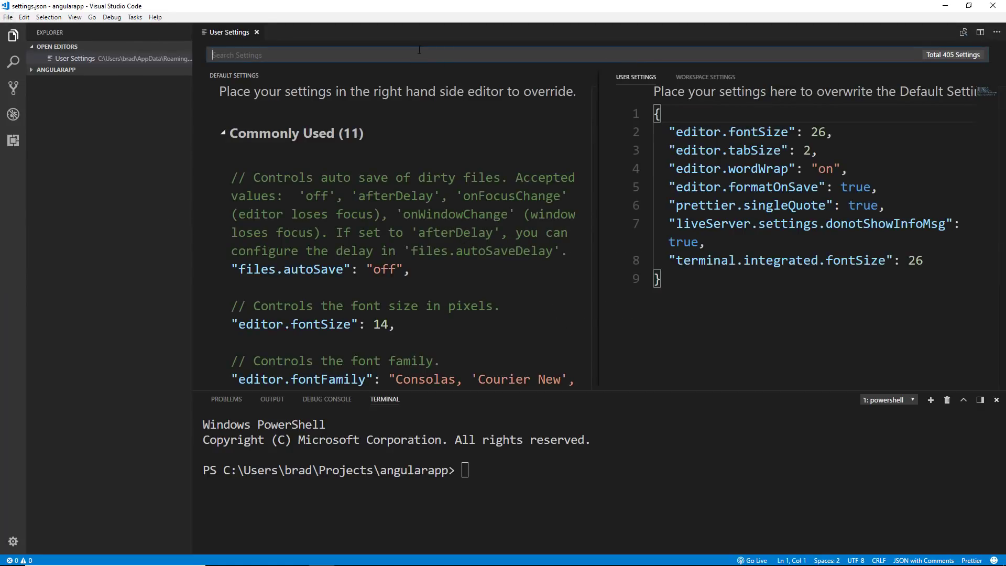
{"action": "type", "text": "terminal"}
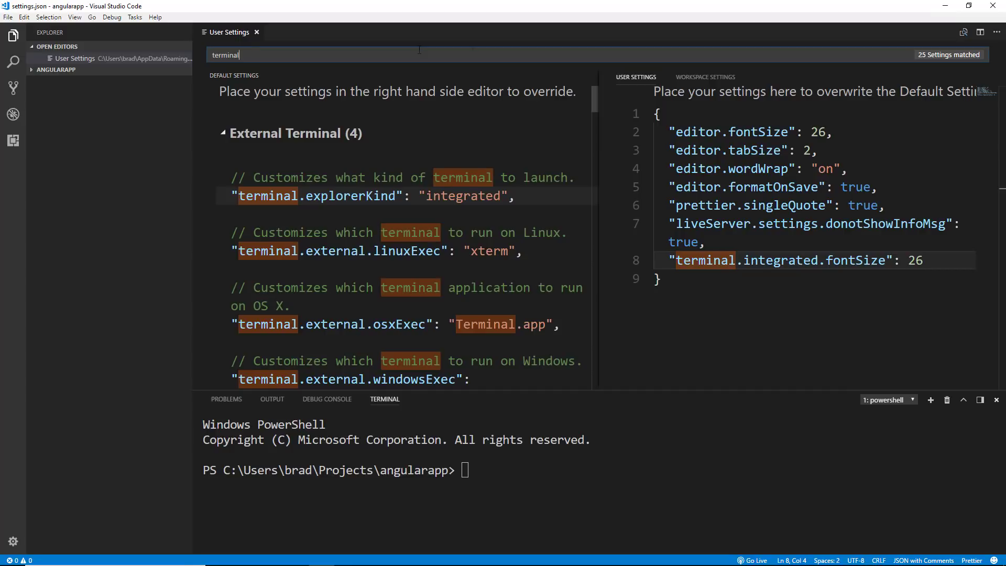
{"action": "left_click_drag", "start_coordinate": [595, 104], "coordinate": [593, 376]}
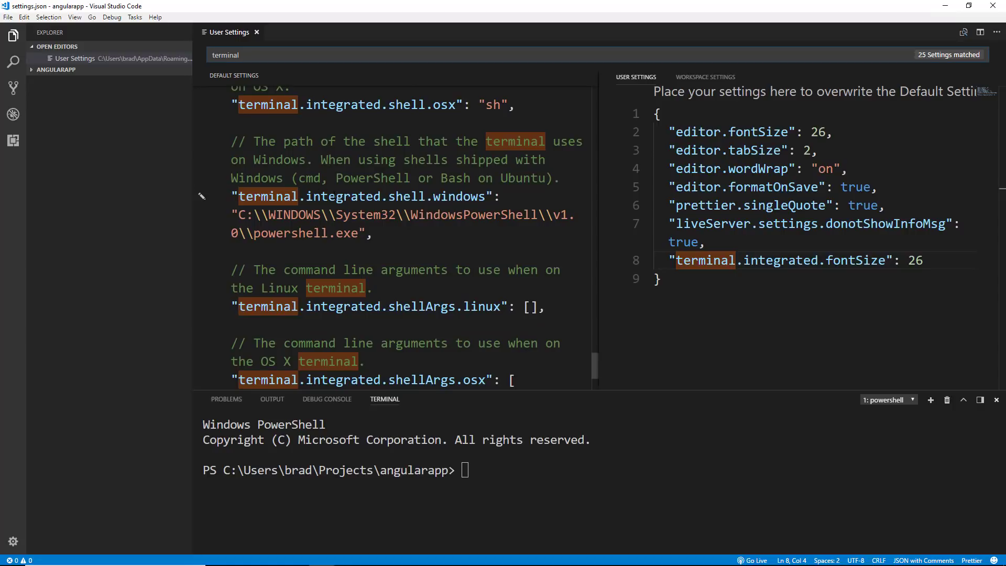
{"action": "mouse_move", "coordinate": [378, 235]}
{"action": "left_mouse_down"}
{"action": "mouse_move", "coordinate": [225, 216]}
{"action": "mouse_move", "coordinate": [236, 198]}
{"action": "mouse_move", "coordinate": [202, 197]}
{"action": "left_mouse_up"}
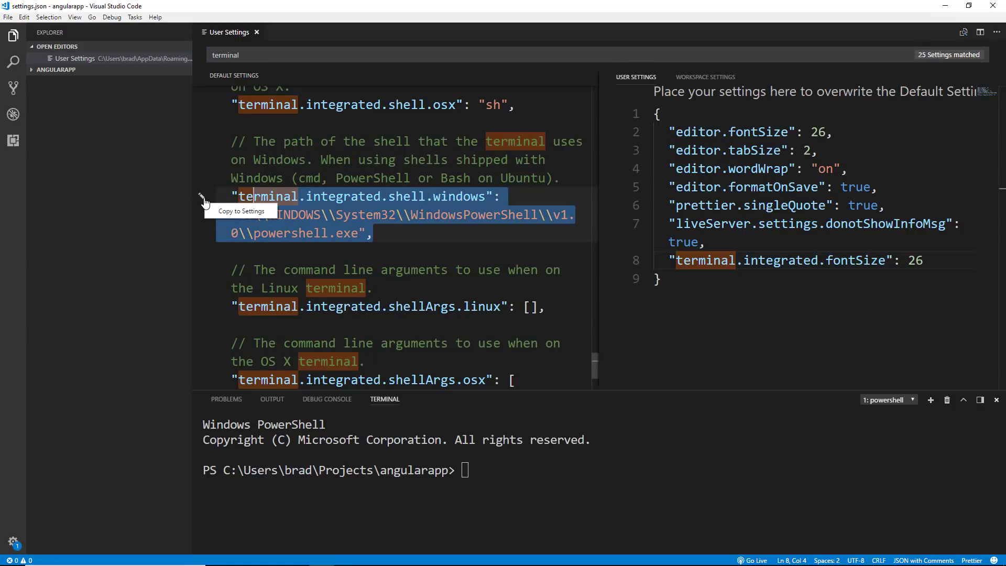
{"action": "left_click", "coordinate": [202, 197]}
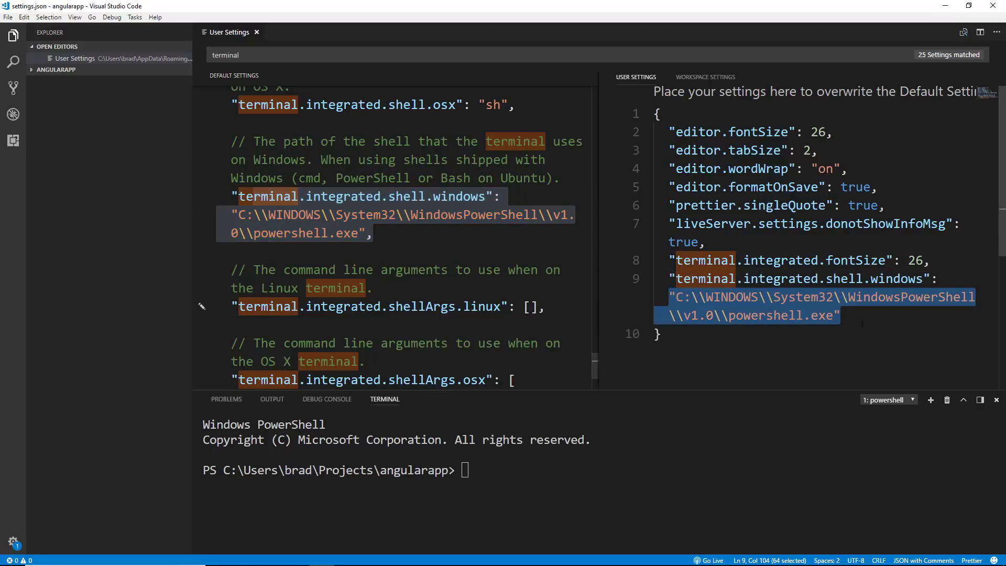
Step: Set terminal.integrated.shell.windows to "C:\\WINDOWS\\System32\\bash.exe" in the user settings, then save and close them
{"action": "left_click", "coordinate": [834, 323]}
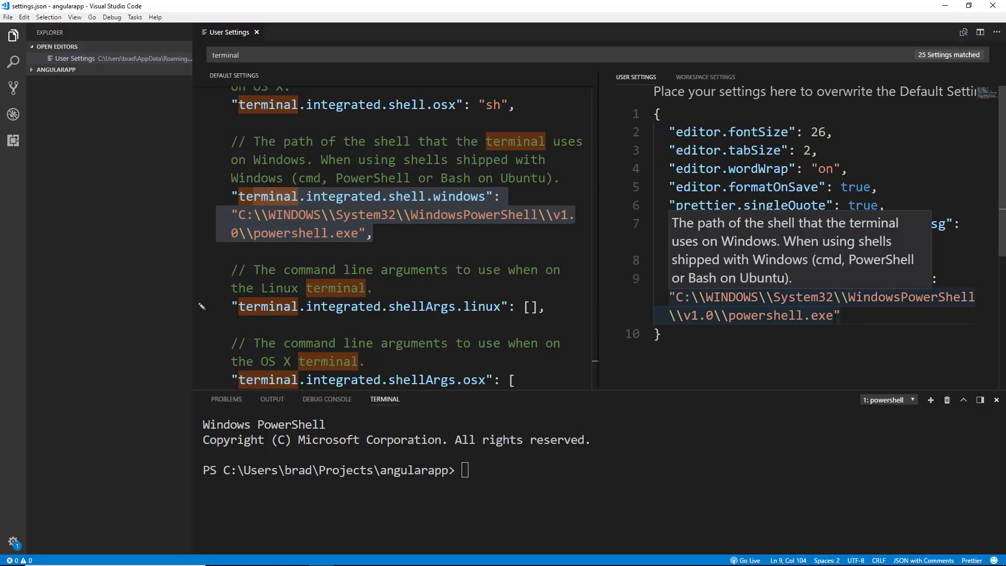
{"action": "left_click_drag", "start_coordinate": [833, 316], "coordinate": [848, 297]}
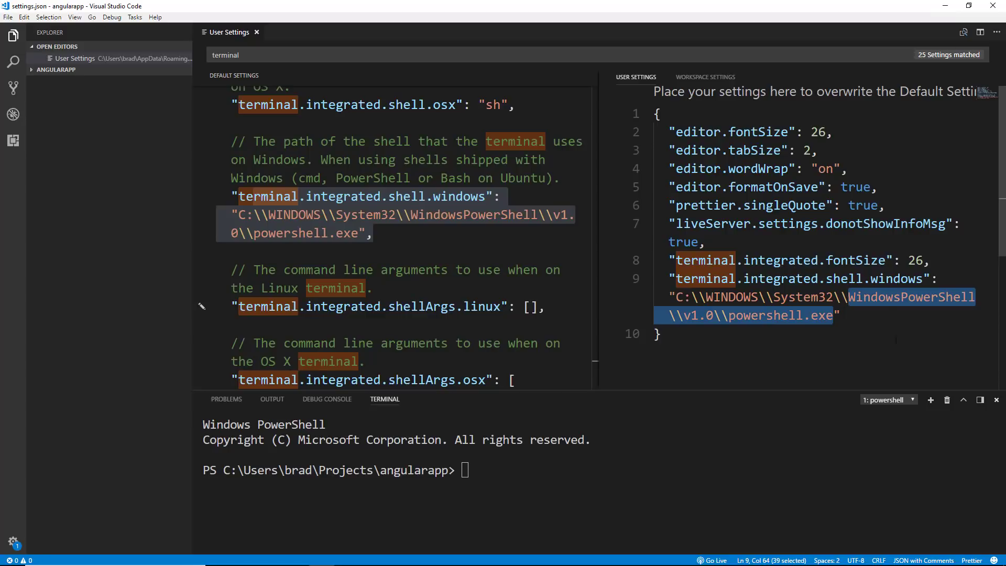
{"action": "key", "text": "BackSpace"}
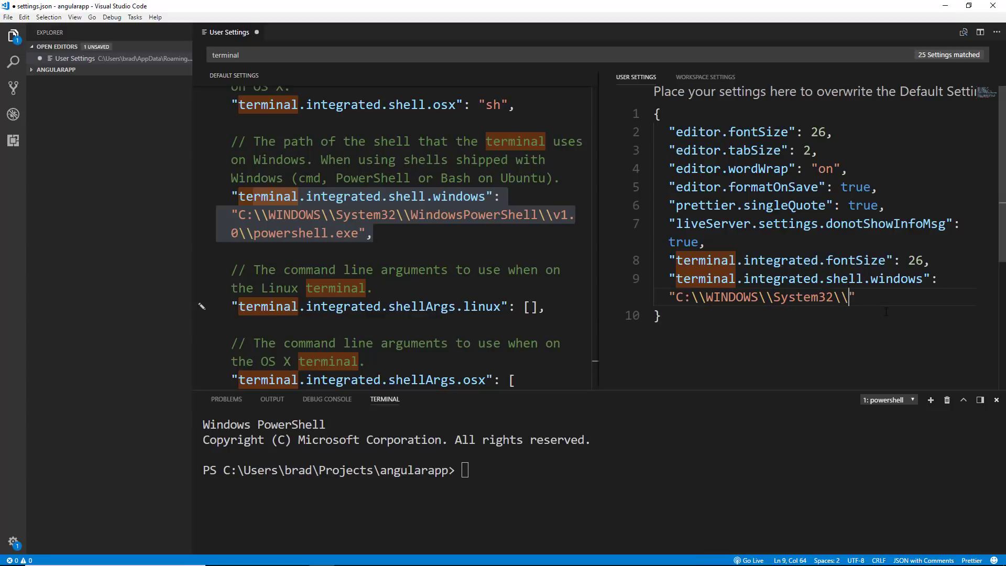
{"action": "type", "text": "bash.exe"}
{"action": "key", "text": "ctrl+s"}
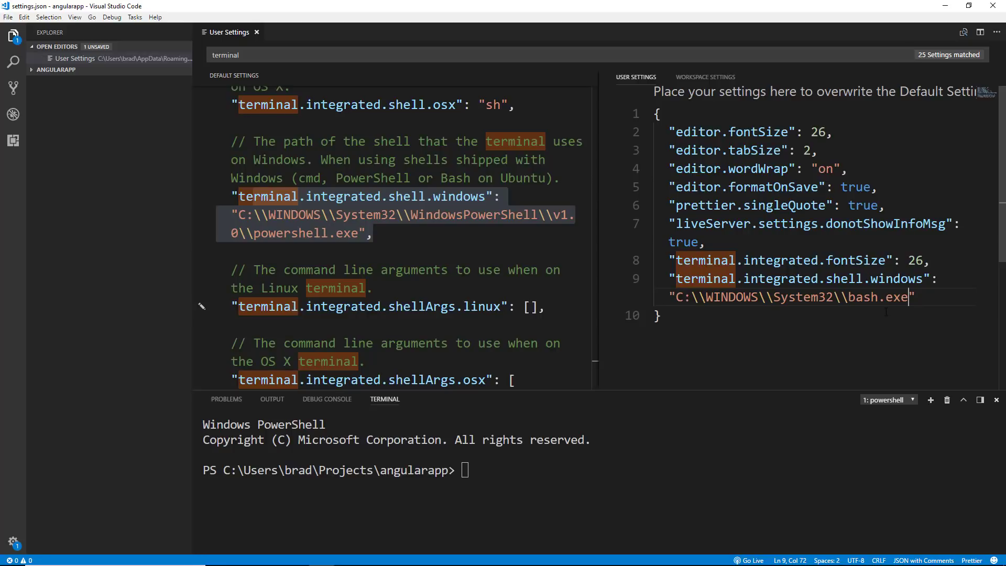
{"action": "left_click", "coordinate": [256, 32]}
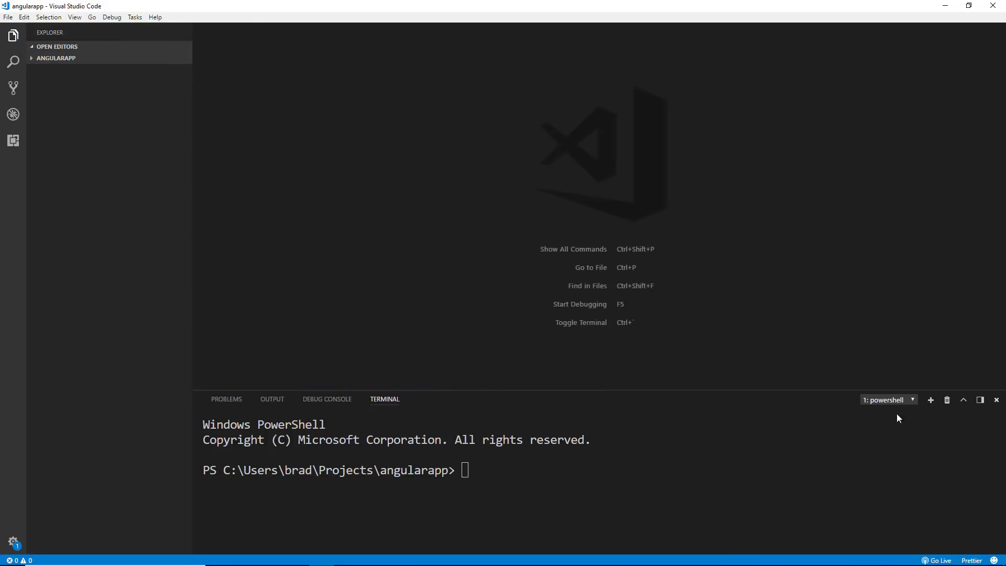
Step: Kill the running PowerShell terminal and start a new integrated terminal that uses bash
{"action": "left_click", "coordinate": [946, 402]}
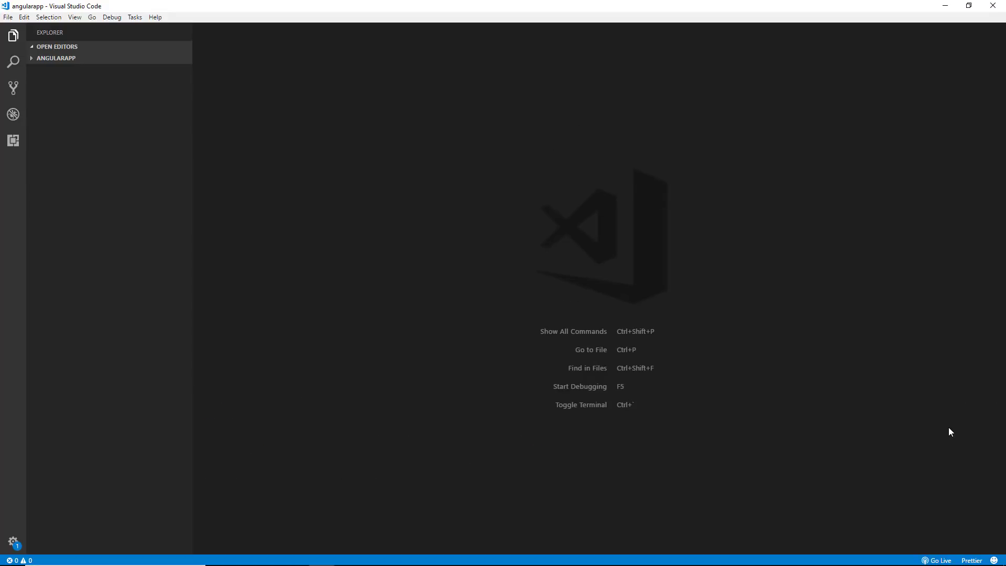
{"action": "key", "text": "ctrl+grave"}
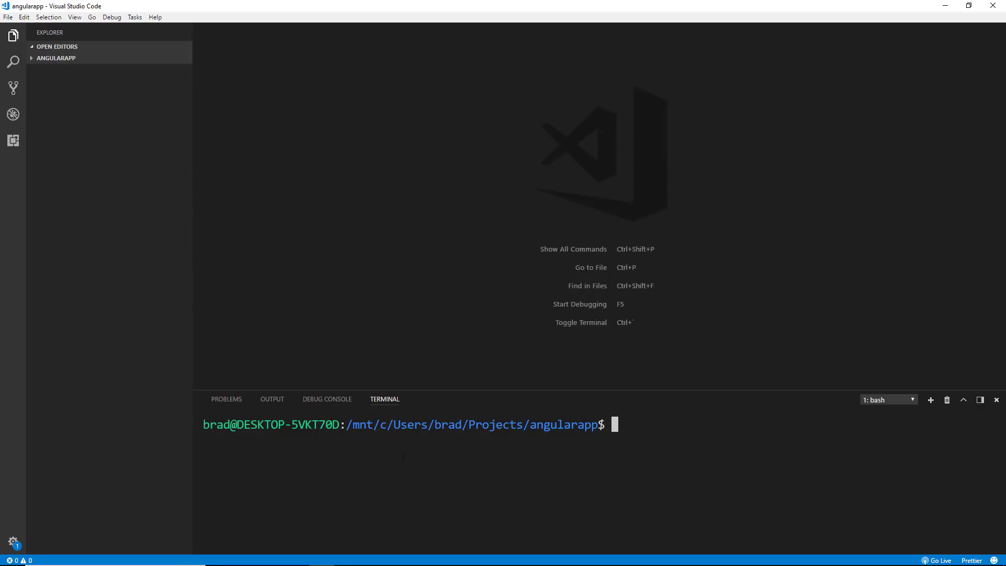
Step: Expand the angularapp project folder and highlight mnt/c in the bash prompt's path
{"action": "left_click", "coordinate": [45, 60]}
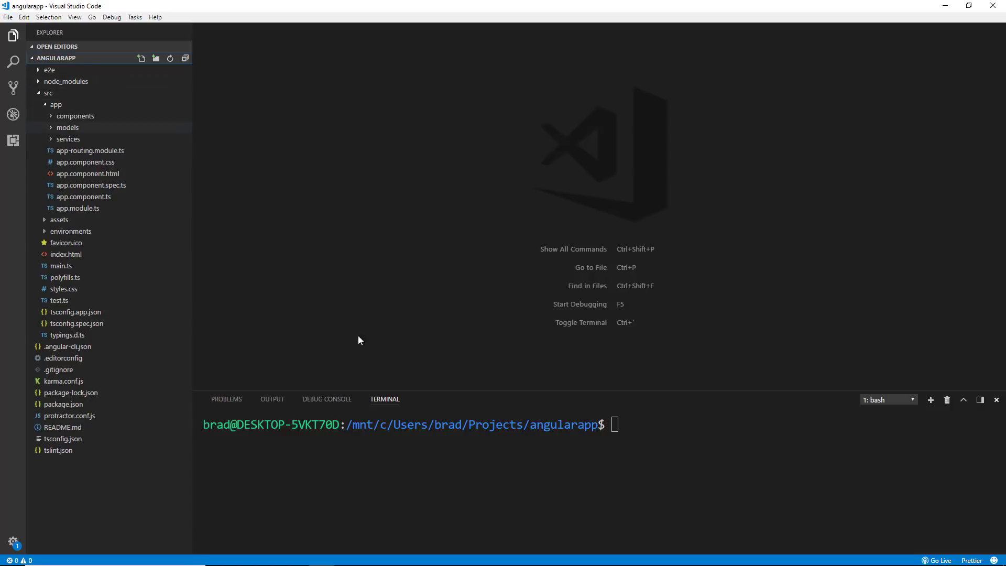
{"action": "left_click_drag", "start_coordinate": [352, 424], "coordinate": [388, 426]}
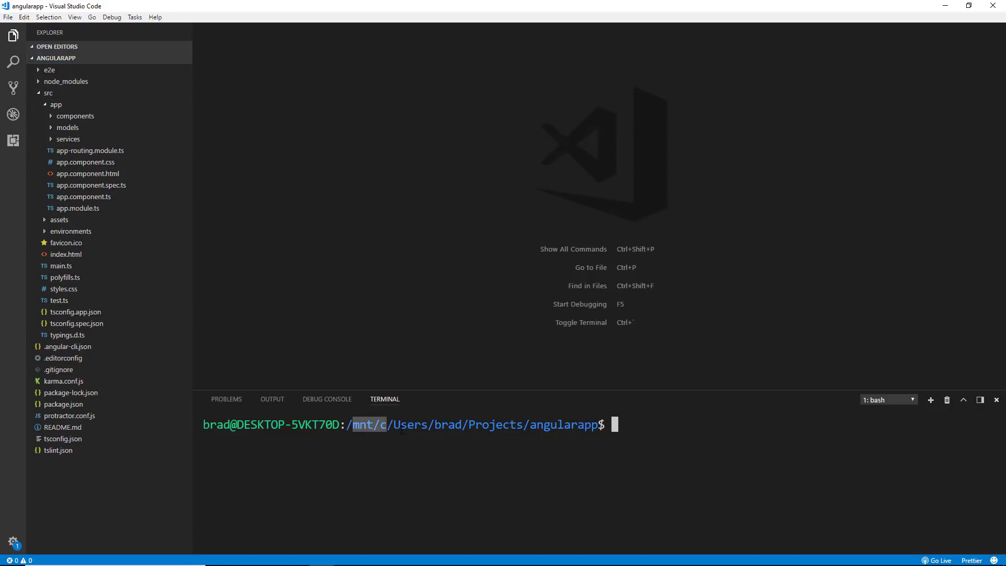